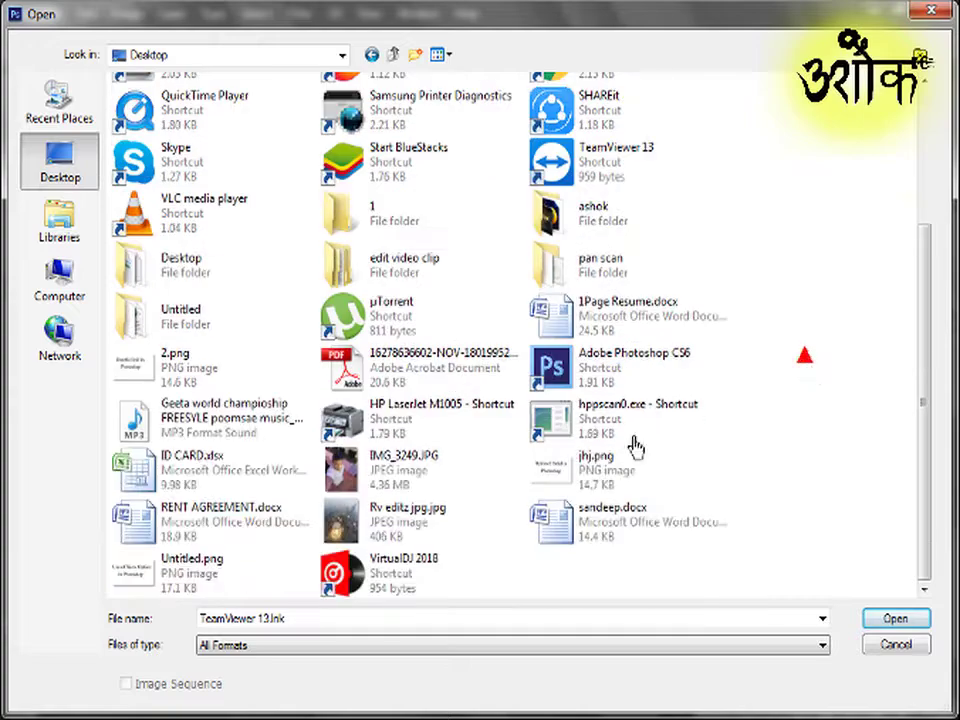
- Open IMG_3249.JPG and Rv editz jpg.jpg together from the Desktop folder
{"action": "left_click", "coordinate": [446, 489]}
{"action": "left_click", "coordinate": [439, 523], "text": "ctrl"}
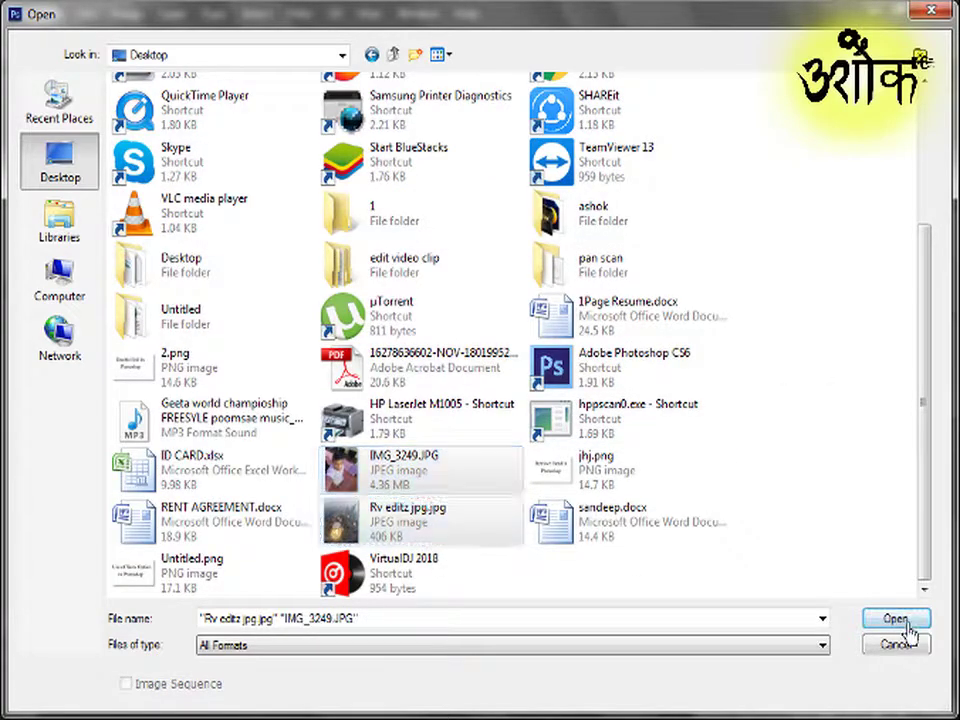
{"action": "left_click", "coordinate": [903, 623]}
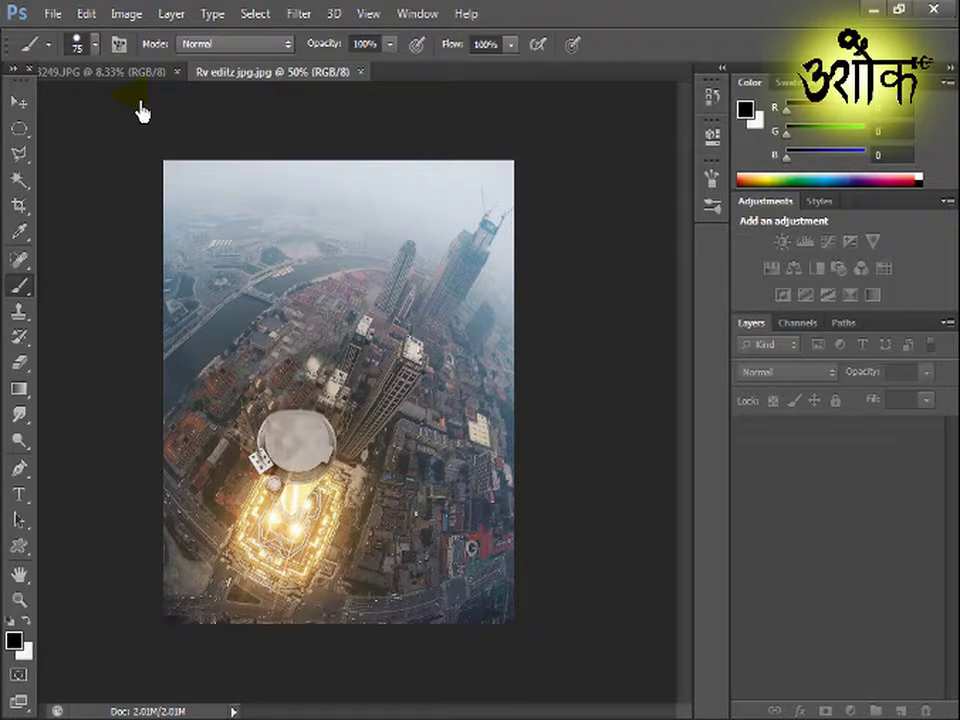
- In IMG_3249.JPG, start a Polygonal Lasso outline just outside the image edge by the outstretched arm and trace the sleeve's outer fold
{"action": "left_click", "coordinate": [122, 73]}
{"action": "left_click", "coordinate": [19, 153]}
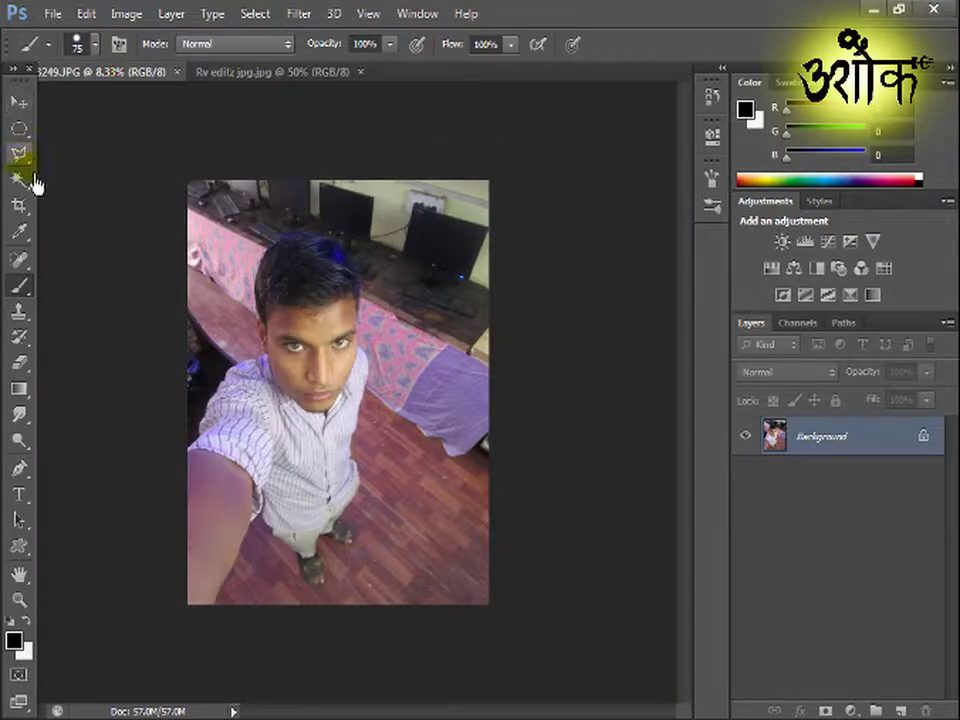
{"action": "key", "text": "ctrl+plus"}
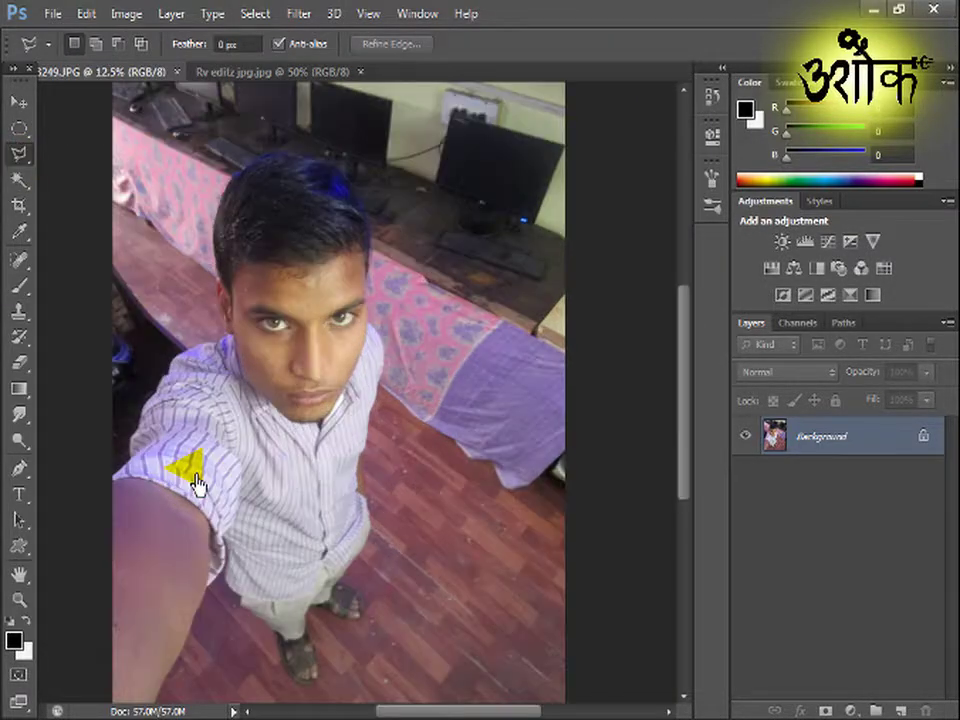
{"action": "left_click_drag", "start_coordinate": [146, 544], "coordinate": [352, 457]}
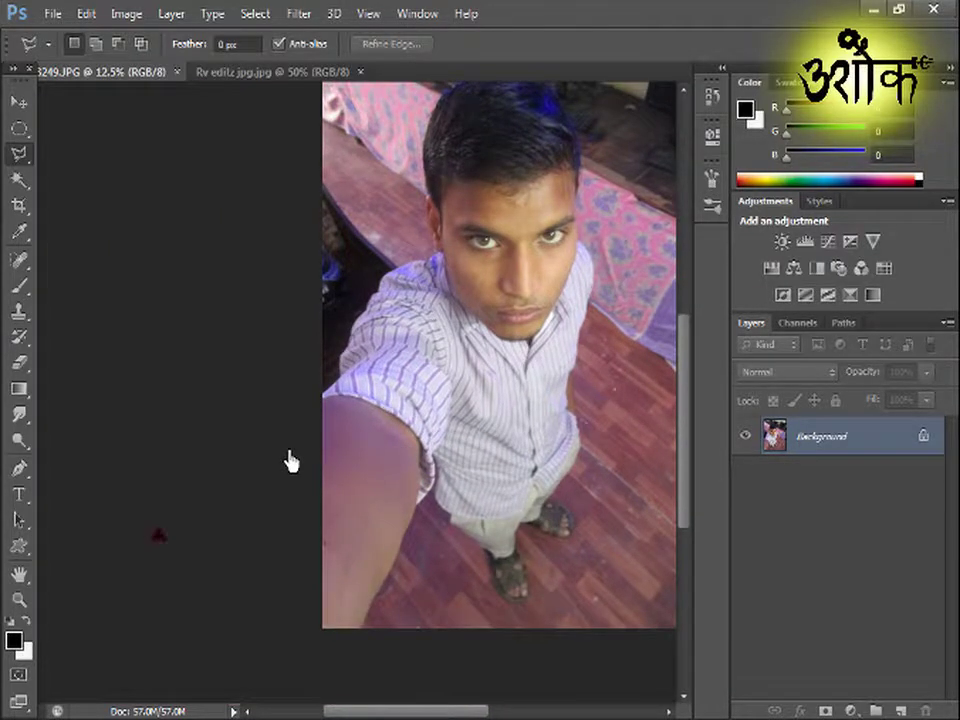
{"action": "key", "text": "ctrl+plus"}
{"action": "key", "text": "ctrl+plus"}
{"action": "key", "text": "ctrl+plus"}
{"action": "key", "text": "ctrl+plus"}
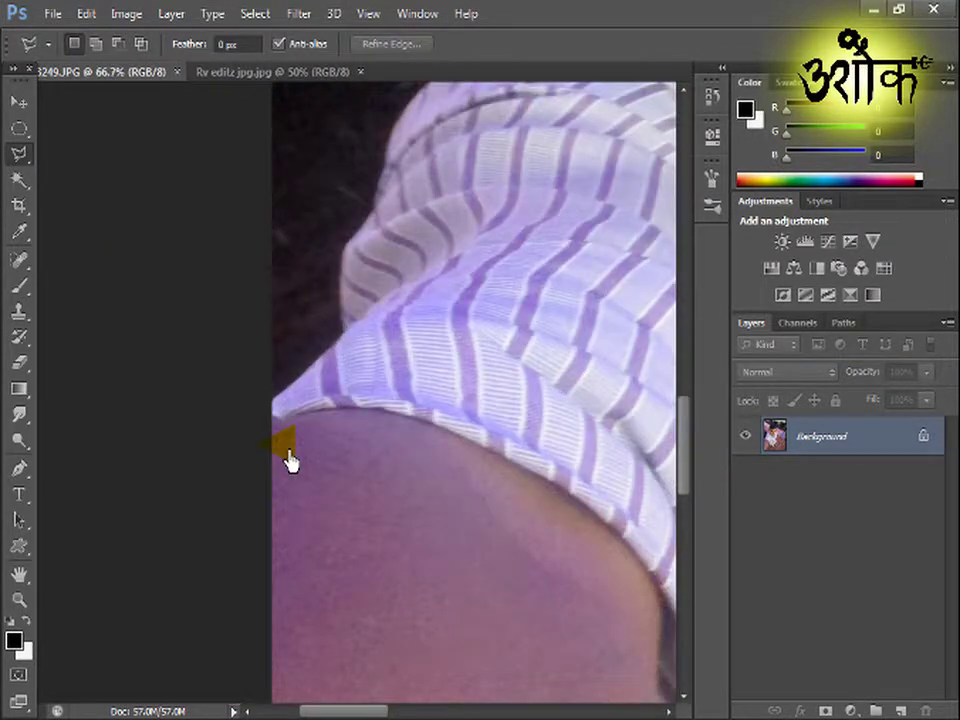
{"action": "left_click", "coordinate": [213, 418]}
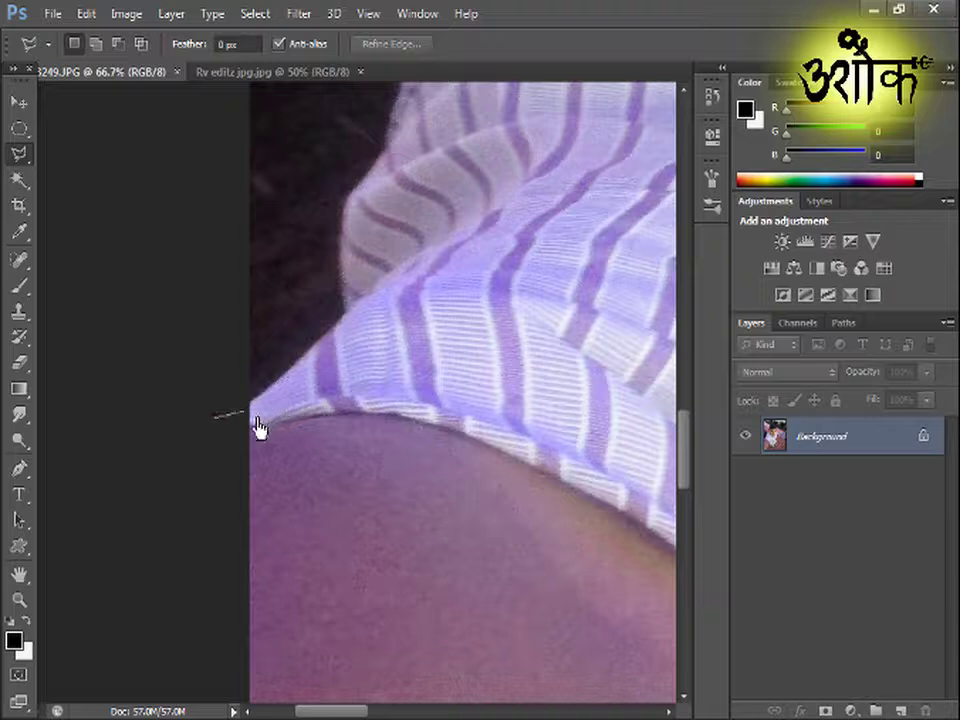
{"action": "left_click", "coordinate": [250, 407]}
{"action": "left_click", "coordinate": [346, 318]}
{"action": "left_click", "coordinate": [351, 195]}
- Continue the lasso outline up the outer edge of the sleeve and over the shoulder to the collar
{"action": "left_click_drag", "start_coordinate": [432, 186], "coordinate": [422, 443]}
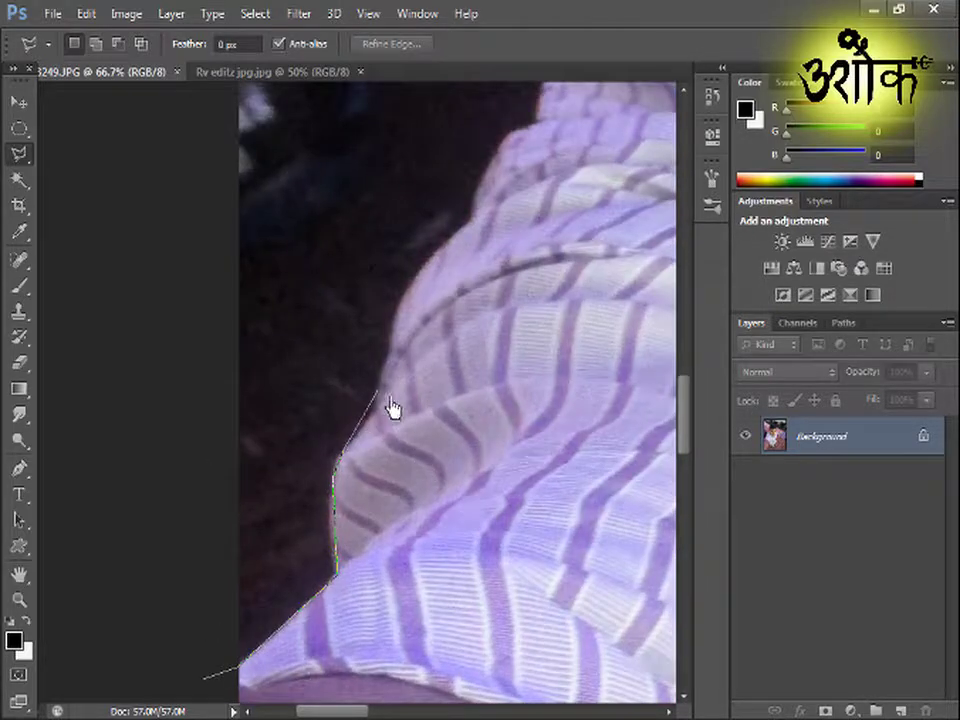
{"action": "left_click", "coordinate": [378, 407]}
{"action": "mouse_move", "coordinate": [482, 240]}
{"action": "left_mouse_down"}
{"action": "mouse_move", "coordinate": [452, 484]}
{"action": "mouse_move", "coordinate": [450, 458]}
{"action": "left_mouse_up"}
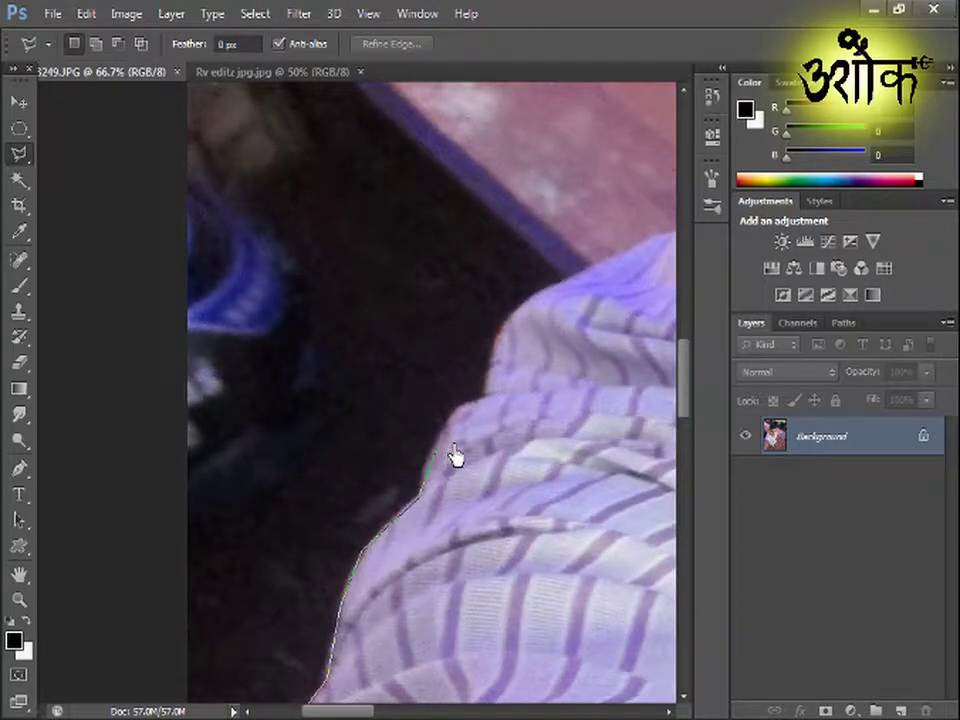
{"action": "left_click", "coordinate": [490, 385]}
{"action": "left_click", "coordinate": [505, 325]}
{"action": "left_click", "coordinate": [548, 286]}
{"action": "mouse_move", "coordinate": [650, 262]}
{"action": "left_mouse_down"}
{"action": "mouse_move", "coordinate": [289, 467]}
{"action": "mouse_move", "coordinate": [343, 456]}
{"action": "left_mouse_up"}
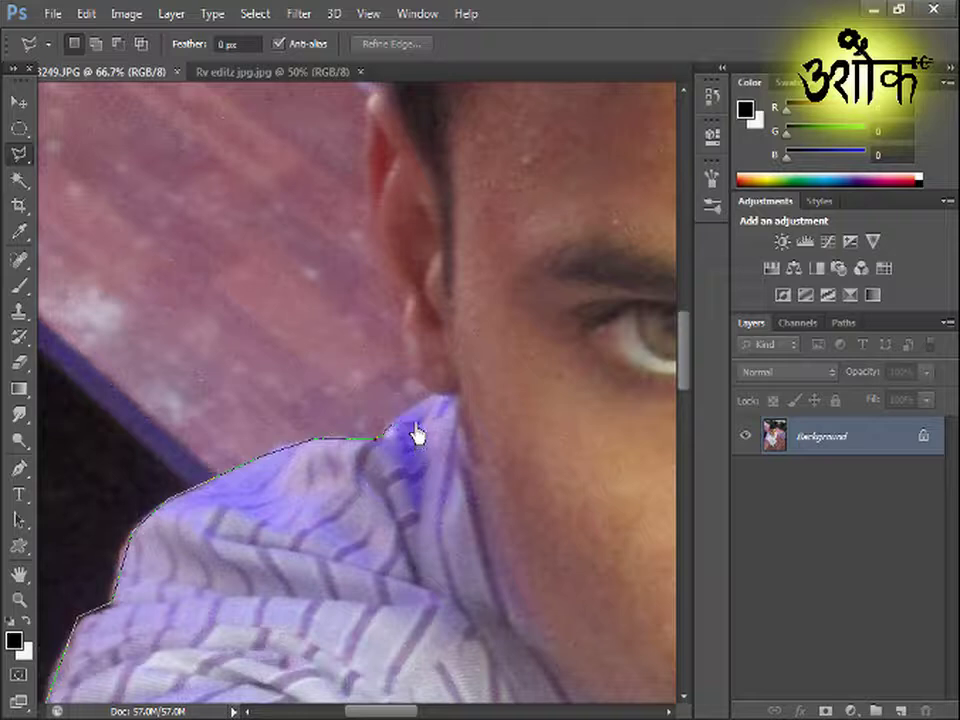
- Remove the last two lasso points near the collar and trace on along the ear and up the side of the hair
{"action": "key", "text": "BackSpace"}
{"action": "key", "text": "BackSpace"}
{"action": "mouse_move", "coordinate": [391, 148]}
{"action": "left_mouse_down"}
{"action": "mouse_move", "coordinate": [373, 437]}
{"action": "mouse_move", "coordinate": [362, 405]}
{"action": "left_mouse_up"}
{"action": "left_click", "coordinate": [362, 360]}
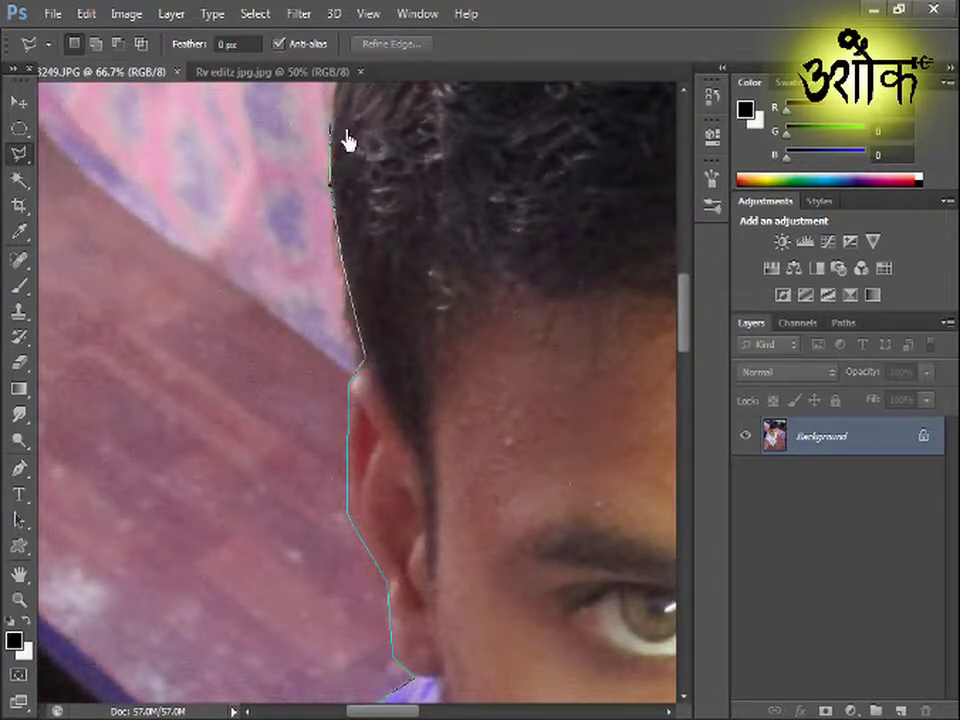
{"action": "left_click_drag", "start_coordinate": [368, 208], "coordinate": [321, 525]}
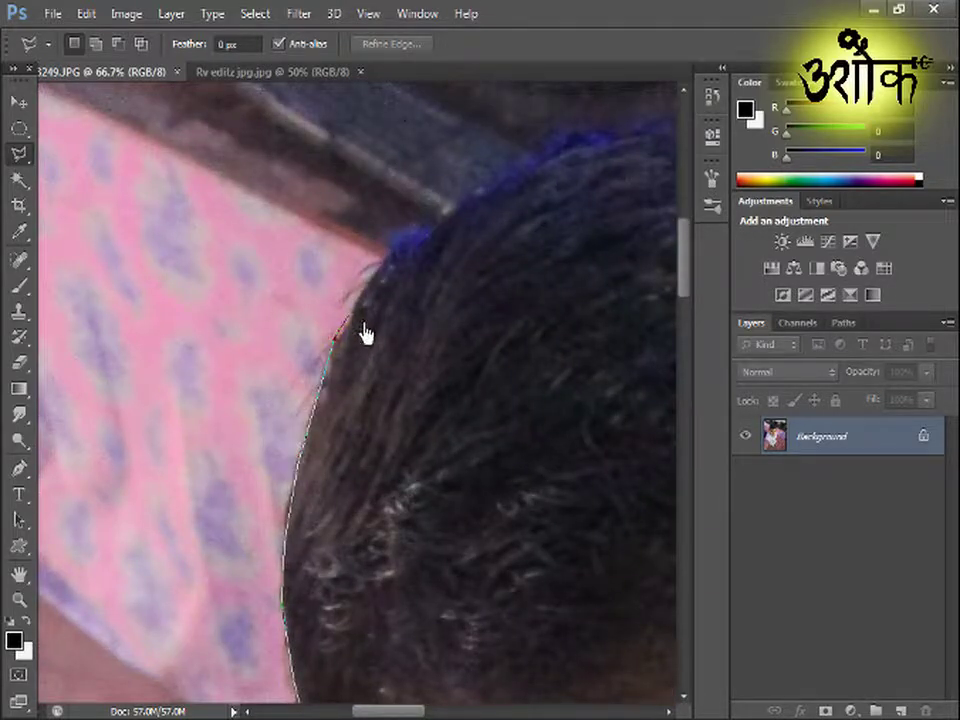
- Continue the lasso outline over the top of the hair and down its far side
{"action": "mouse_move", "coordinate": [447, 240]}
{"action": "left_mouse_down"}
{"action": "mouse_move", "coordinate": [176, 456]}
{"action": "mouse_move", "coordinate": [210, 435]}
{"action": "left_mouse_up"}
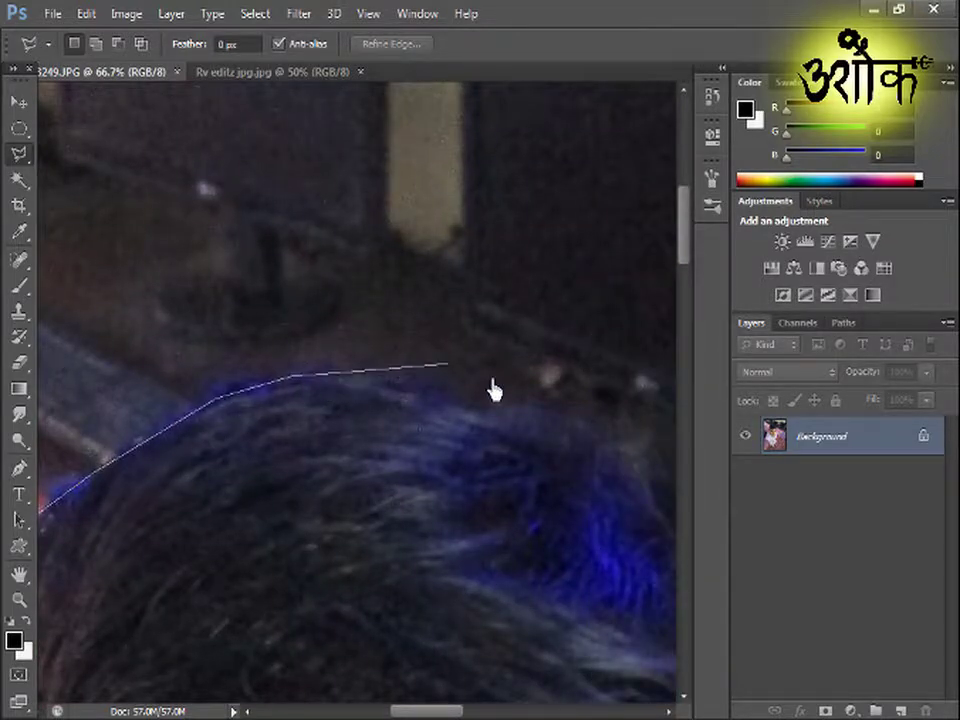
{"action": "left_click_drag", "start_coordinate": [493, 390], "coordinate": [358, 444]}
{"action": "left_click", "coordinate": [463, 517]}
{"action": "left_click_drag", "start_coordinate": [480, 532], "coordinate": [391, 348]}
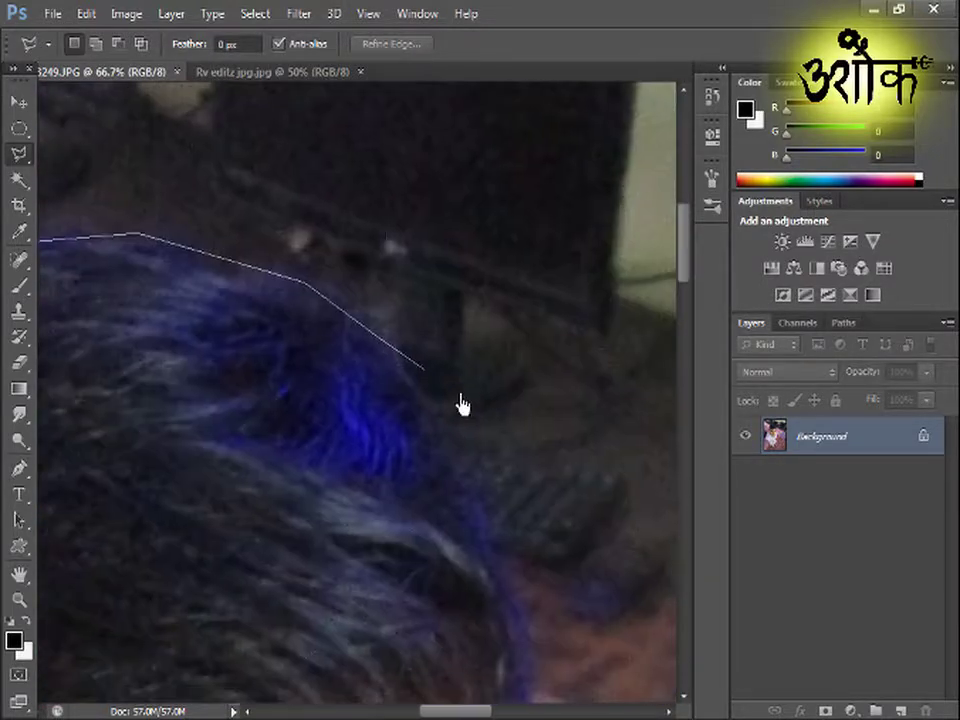
{"action": "left_click", "coordinate": [467, 450]}
{"action": "left_click_drag", "start_coordinate": [533, 524], "coordinate": [501, 315]}
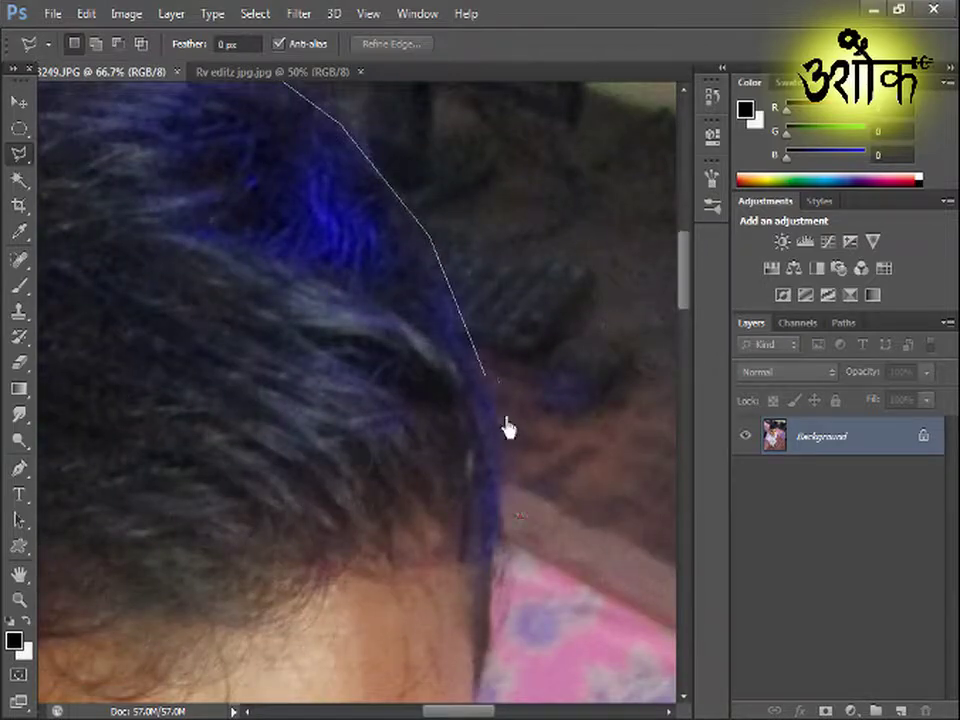
- Continue the lasso outline down the hairline, temple and cheek to the start of the far shoulder
{"action": "left_click", "coordinate": [486, 383]}
{"action": "left_click", "coordinate": [495, 499]}
{"action": "left_click_drag", "start_coordinate": [503, 559], "coordinate": [516, 316]}
{"action": "left_click_drag", "start_coordinate": [518, 430], "coordinate": [502, 488]}
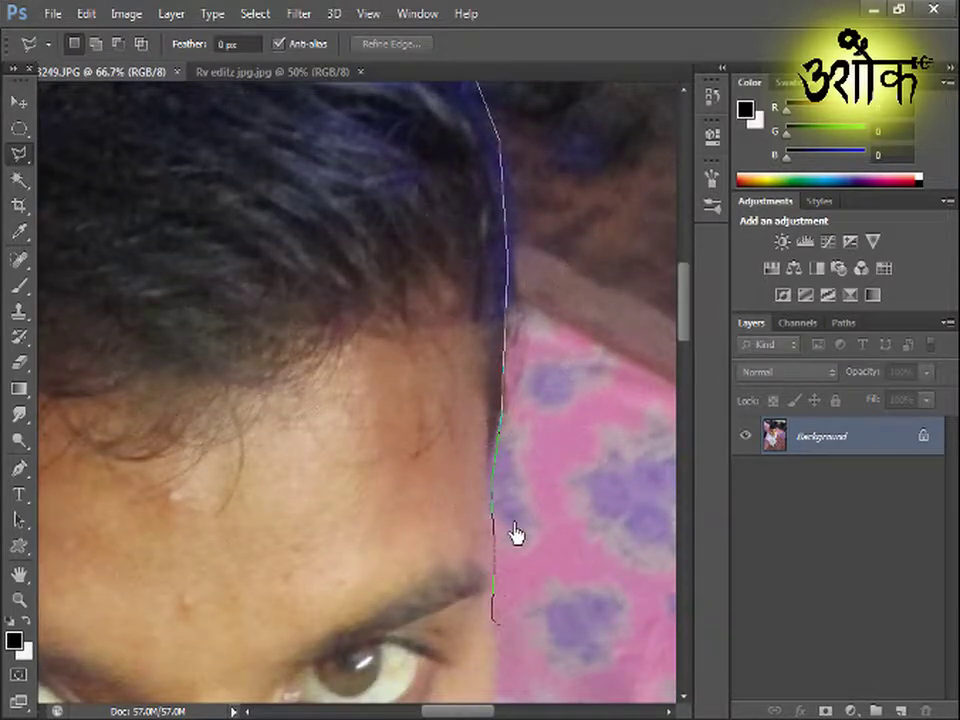
{"action": "left_click_drag", "start_coordinate": [515, 535], "coordinate": [515, 311]}
{"action": "left_click_drag", "start_coordinate": [510, 370], "coordinate": [551, 408]}
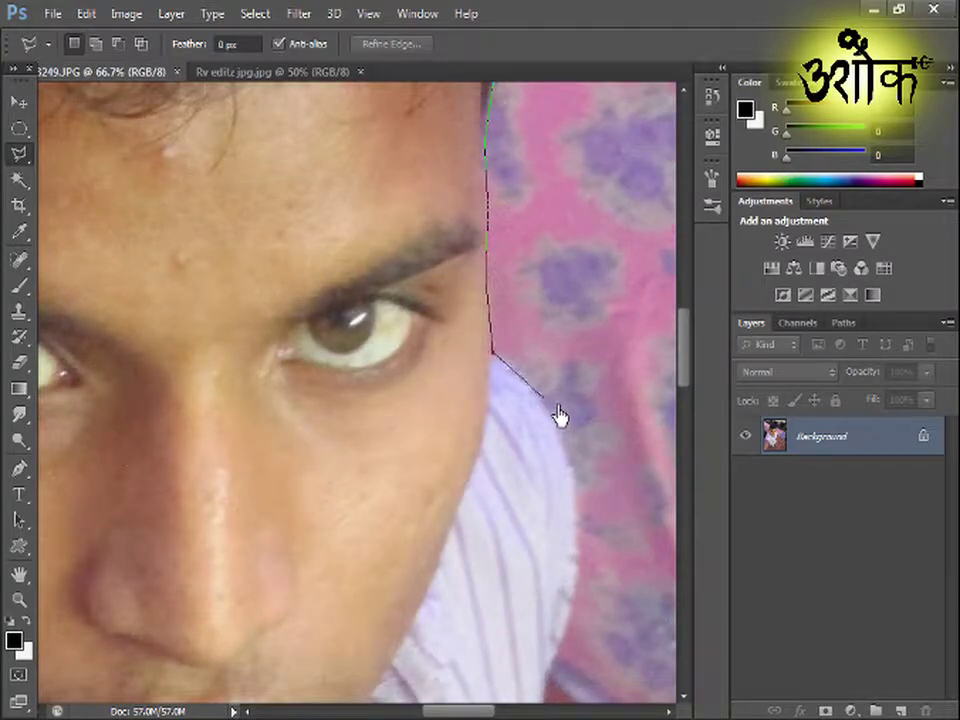
- Continue the lasso outline around the far shoulder and down the side of the shirt to the waist
{"action": "mouse_move", "coordinate": [586, 482]}
{"action": "left_mouse_down"}
{"action": "mouse_move", "coordinate": [480, 243]}
{"action": "mouse_move", "coordinate": [497, 280]}
{"action": "mouse_move", "coordinate": [494, 304]}
{"action": "mouse_move", "coordinate": [470, 432]}
{"action": "mouse_move", "coordinate": [454, 450]}
{"action": "mouse_move", "coordinate": [450, 442]}
{"action": "mouse_move", "coordinate": [439, 545]}
{"action": "left_mouse_up"}
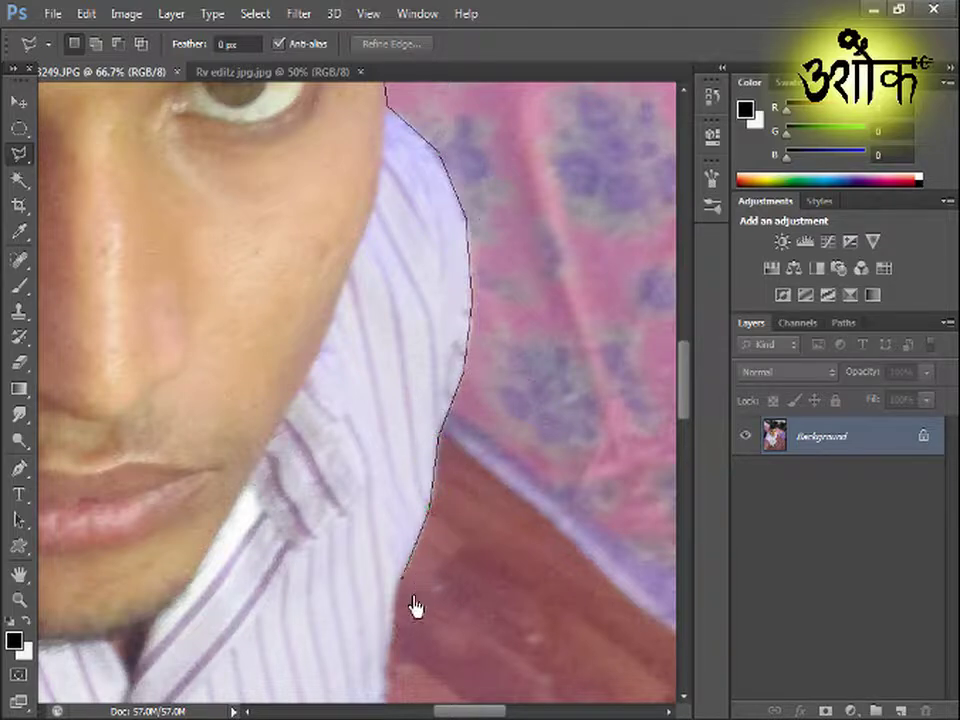
{"action": "mouse_move", "coordinate": [406, 627]}
{"action": "left_mouse_down"}
{"action": "mouse_move", "coordinate": [381, 354]}
{"action": "mouse_move", "coordinate": [392, 450]}
{"action": "mouse_move", "coordinate": [366, 559]}
{"action": "mouse_move", "coordinate": [370, 312]}
{"action": "left_mouse_up"}
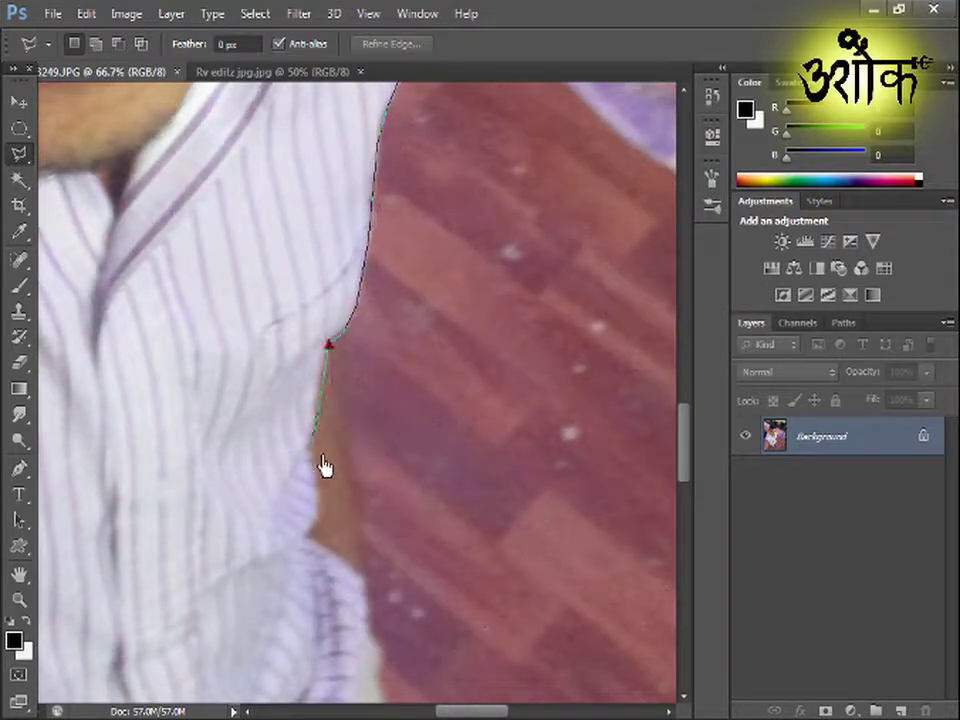
{"action": "left_click_drag", "start_coordinate": [323, 465], "coordinate": [333, 487]}
{"action": "mouse_move", "coordinate": [366, 585]}
{"action": "left_mouse_down"}
{"action": "mouse_move", "coordinate": [332, 221]}
{"action": "mouse_move", "coordinate": [350, 287]}
{"action": "left_mouse_up"}
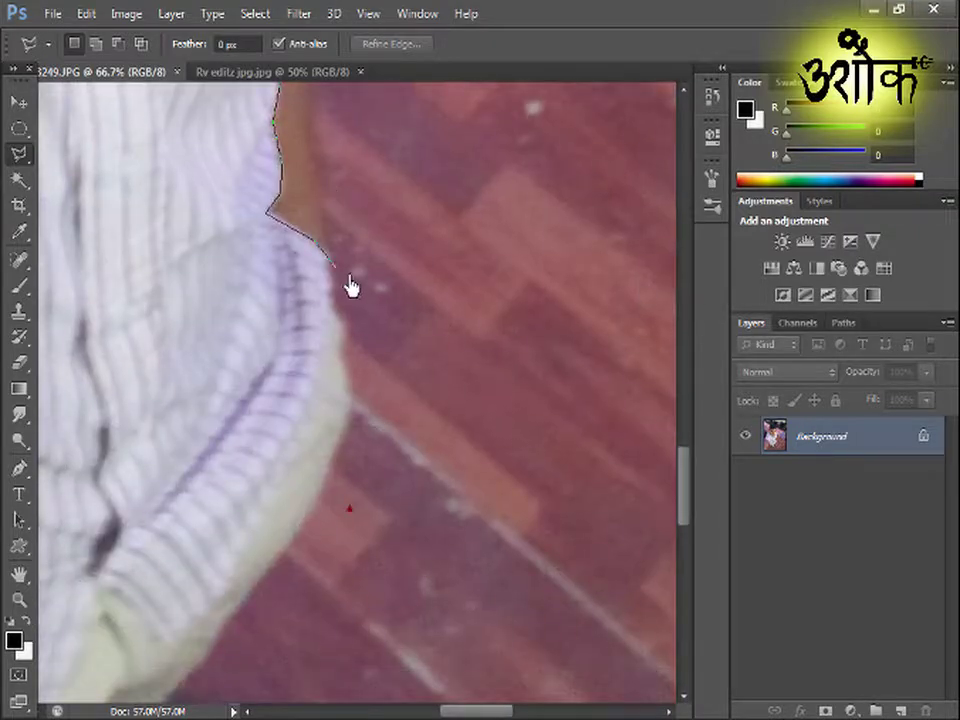
- Continue the lasso outline around the hip and along the trouser edge to the top of the rear foot
{"action": "left_click", "coordinate": [351, 401]}
{"action": "left_click_drag", "start_coordinate": [339, 478], "coordinate": [430, 242]}
{"action": "left_click", "coordinate": [332, 388]}
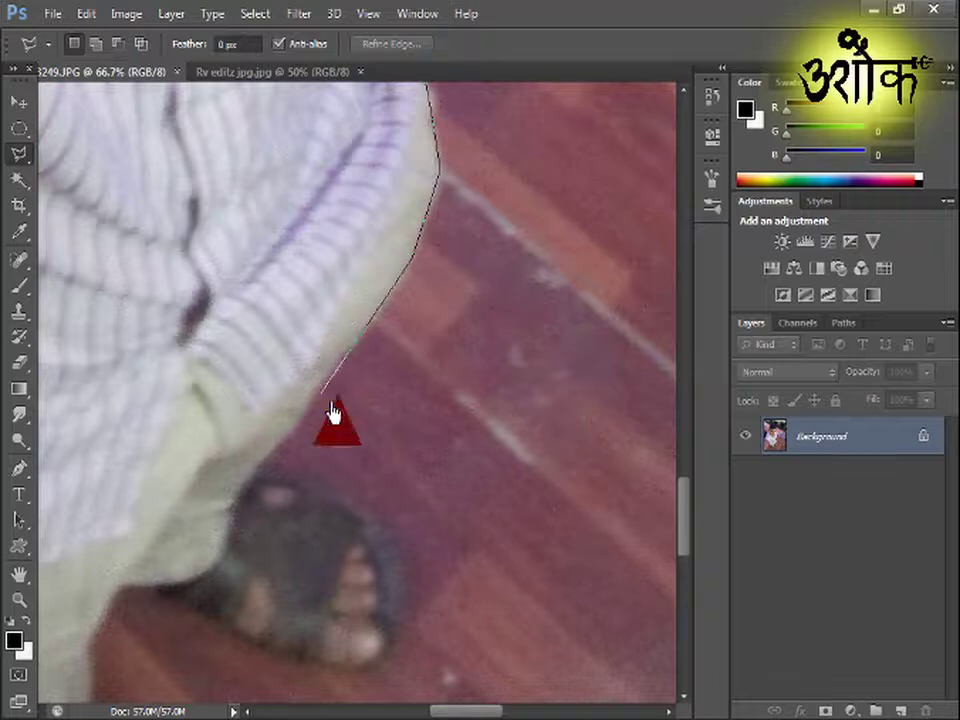
{"action": "left_click", "coordinate": [258, 498]}
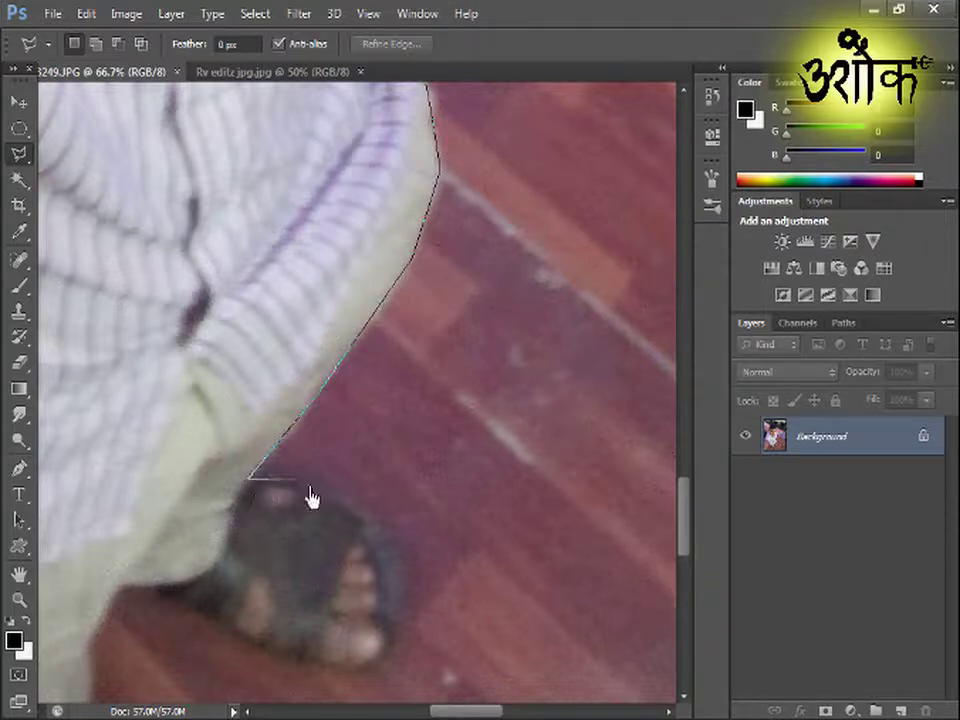
- Trace the lasso outline around the toes and underside of the rear foot
{"action": "mouse_move", "coordinate": [393, 562]}
{"action": "left_mouse_down"}
{"action": "mouse_move", "coordinate": [413, 669]}
{"action": "mouse_move", "coordinate": [417, 615]}
{"action": "mouse_move", "coordinate": [510, 346]}
{"action": "left_mouse_up"}
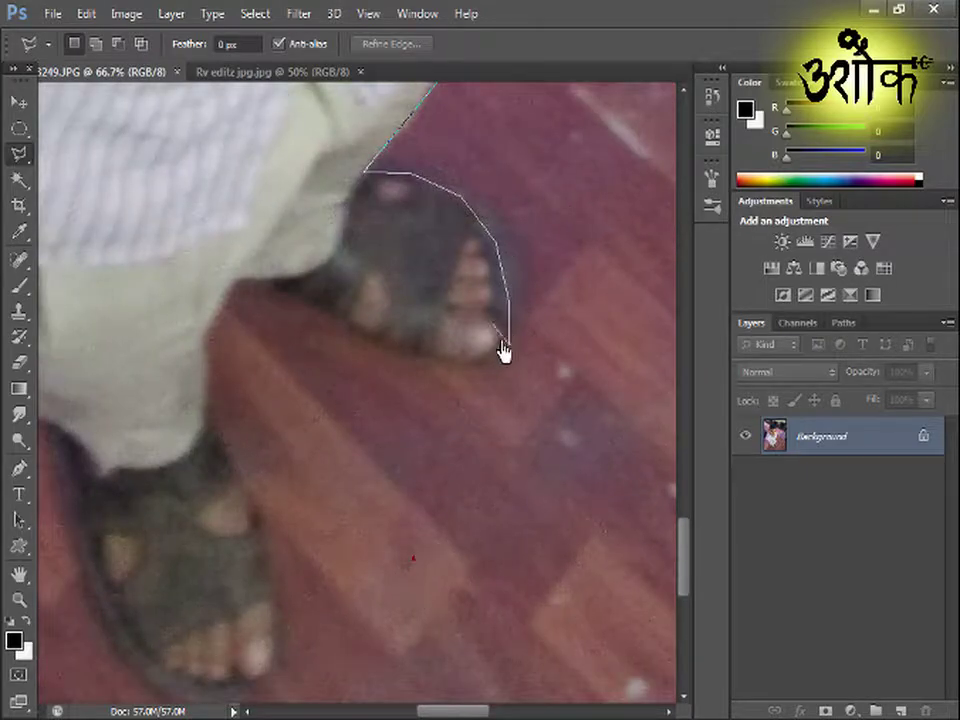
{"action": "left_click", "coordinate": [509, 344]}
{"action": "left_click", "coordinate": [475, 367]}
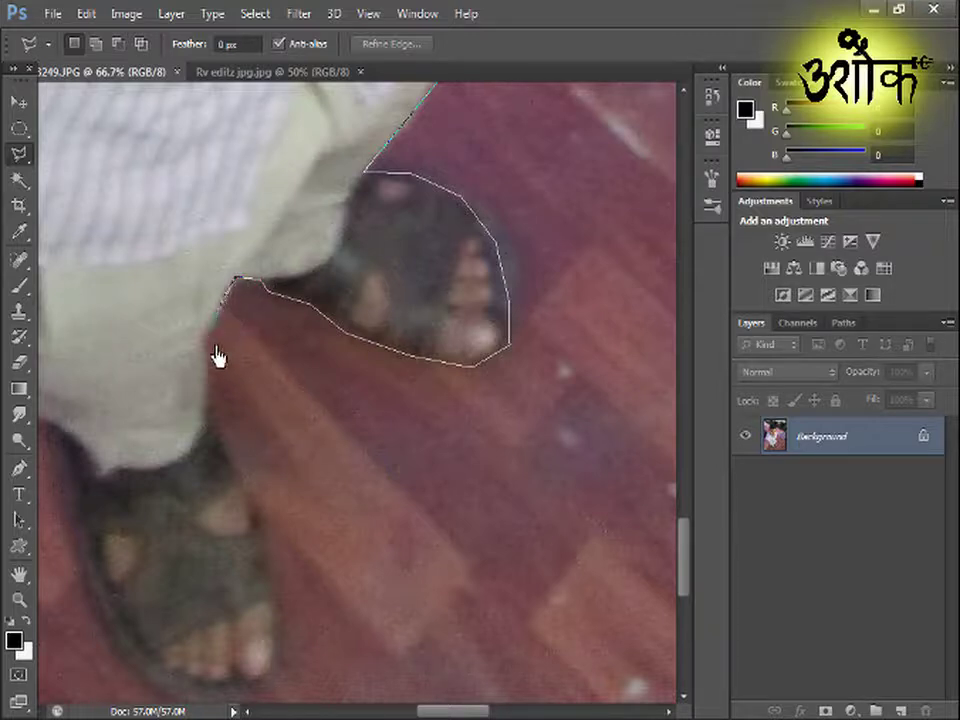
- Trace the lasso outline down the inner trouser leg and around the front foot
{"action": "left_click_drag", "start_coordinate": [217, 355], "coordinate": [226, 410]}
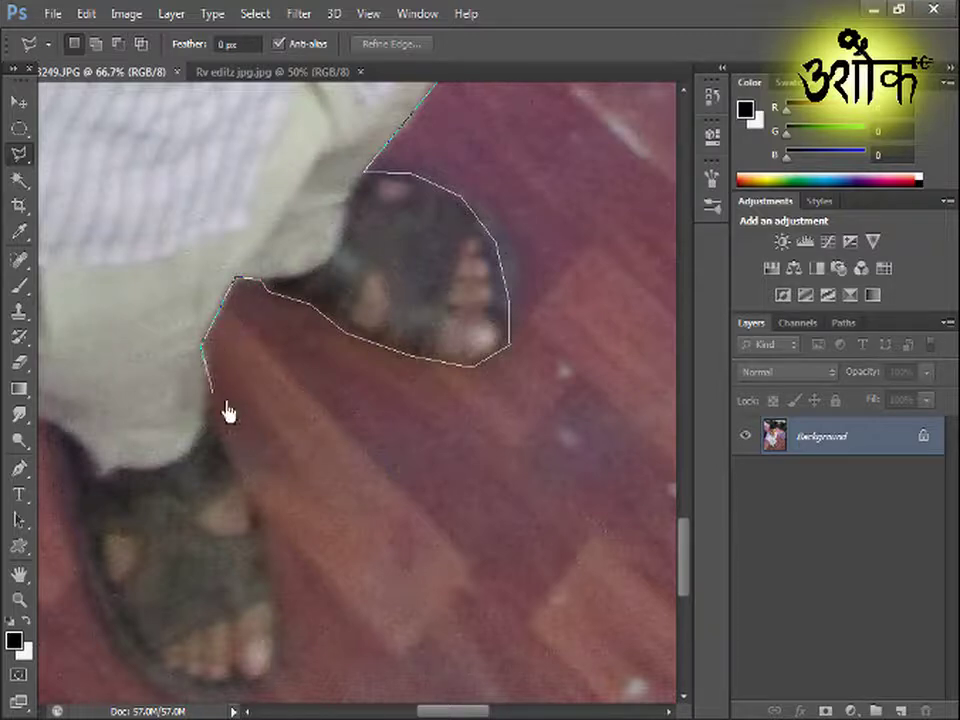
{"action": "left_click", "coordinate": [259, 518]}
{"action": "left_click_drag", "start_coordinate": [273, 523], "coordinate": [413, 339]}
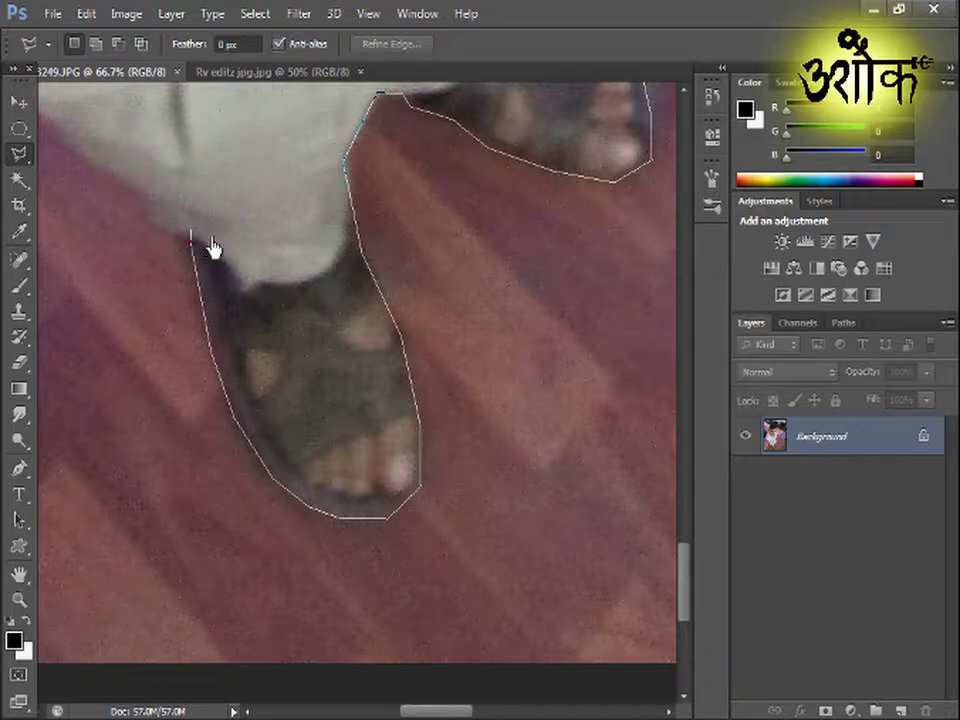
- Continue the lasso outline up the trouser leg, along the shirt hem and down the sleeve cuff to the outstretched arm
{"action": "mouse_move", "coordinate": [212, 248]}
{"action": "left_mouse_down"}
{"action": "mouse_move", "coordinate": [506, 496]}
{"action": "mouse_move", "coordinate": [457, 455]}
{"action": "left_mouse_up"}
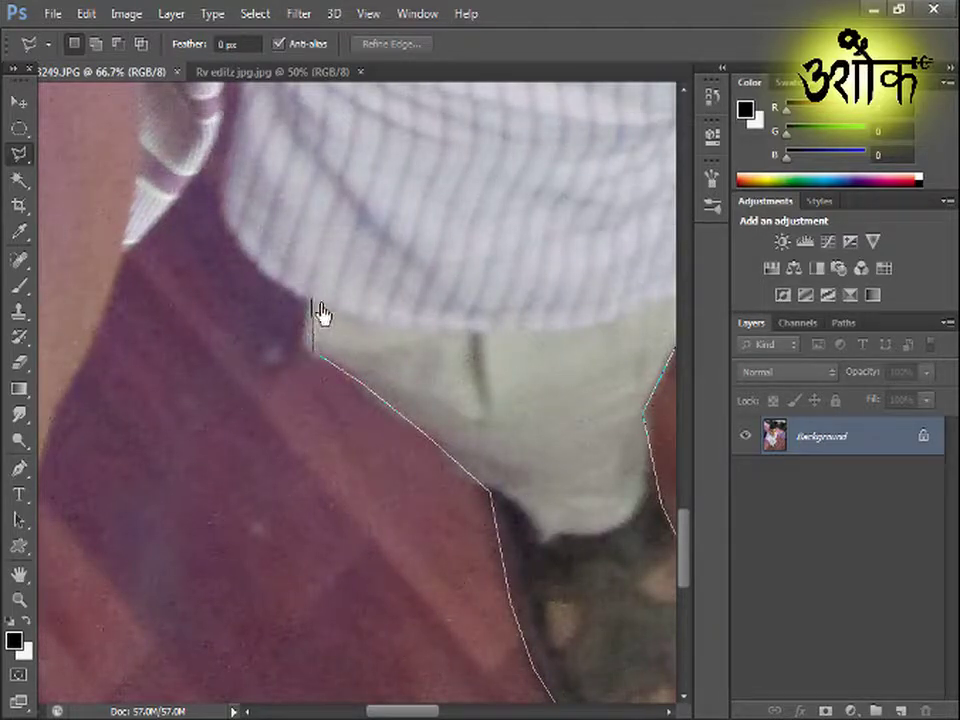
{"action": "left_click_drag", "start_coordinate": [268, 242], "coordinate": [382, 376]}
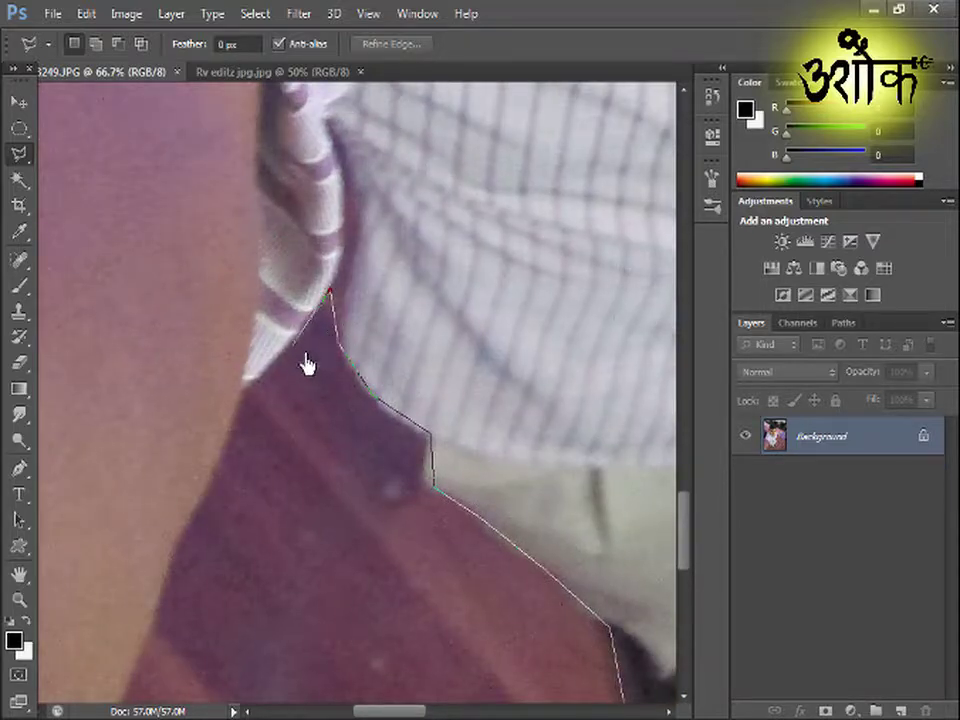
{"action": "left_click", "coordinate": [247, 385]}
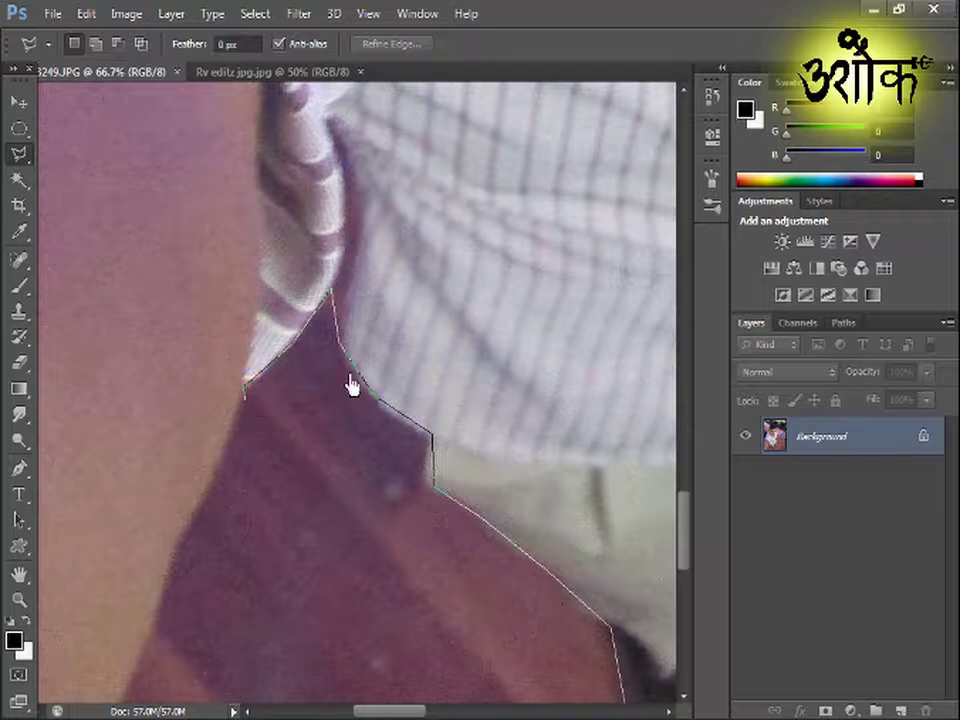
- Continue the lasso outline down the inner edge of the outstretched forearm toward the image's lower edge
{"action": "left_click_drag", "start_coordinate": [349, 374], "coordinate": [499, 172]}
{"action": "left_click", "coordinate": [352, 297]}
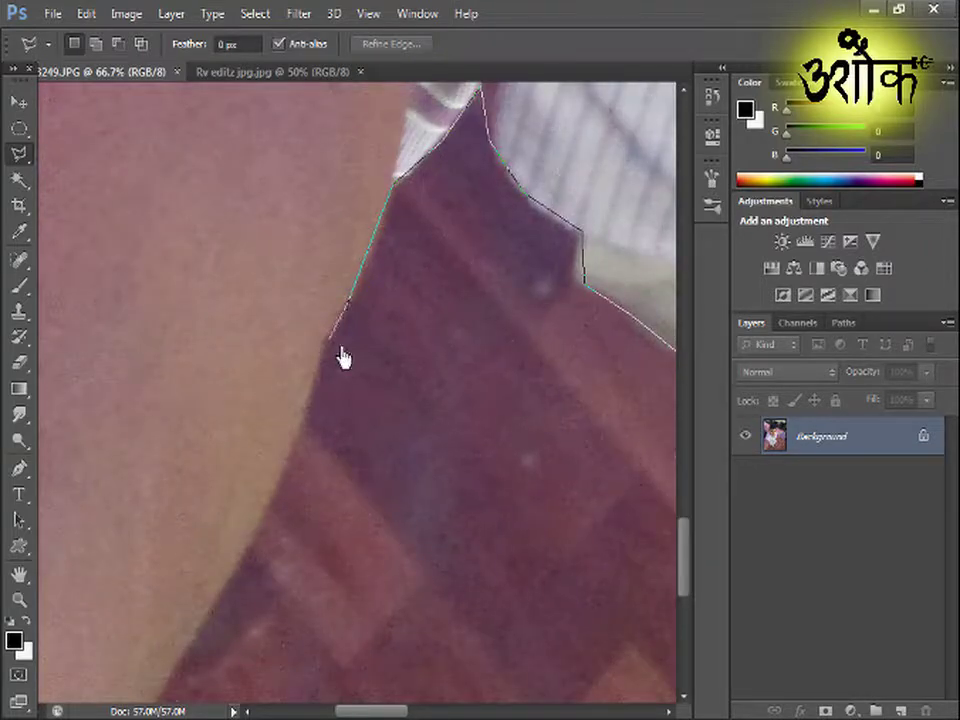
{"action": "left_click", "coordinate": [300, 442]}
{"action": "left_click_drag", "start_coordinate": [329, 464], "coordinate": [521, 252]}
{"action": "left_click", "coordinate": [392, 421]}
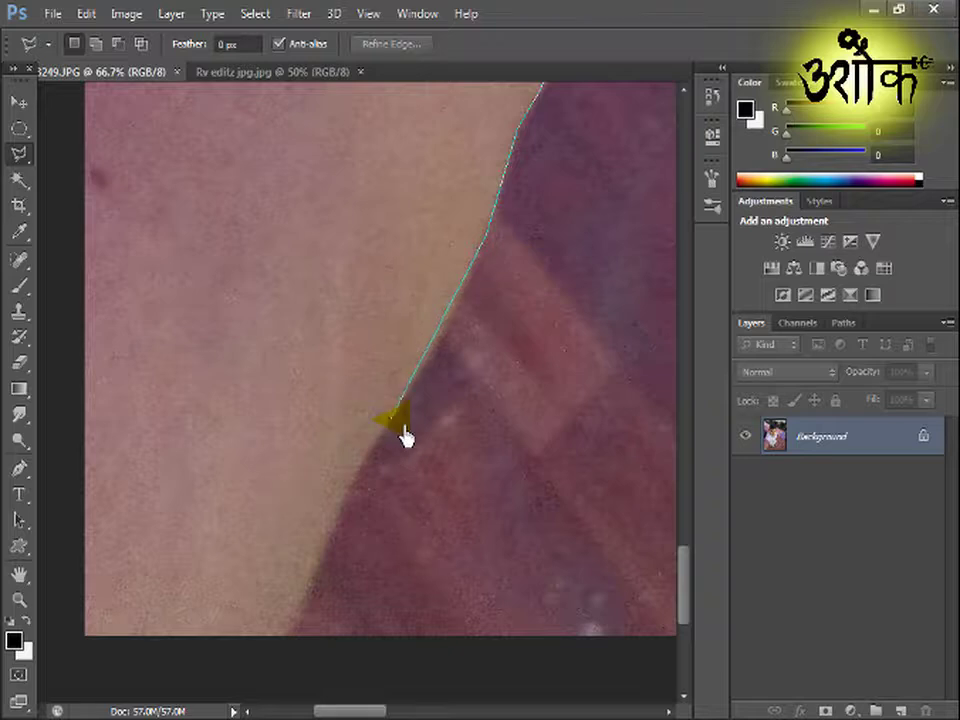
{"action": "left_click", "coordinate": [344, 493]}
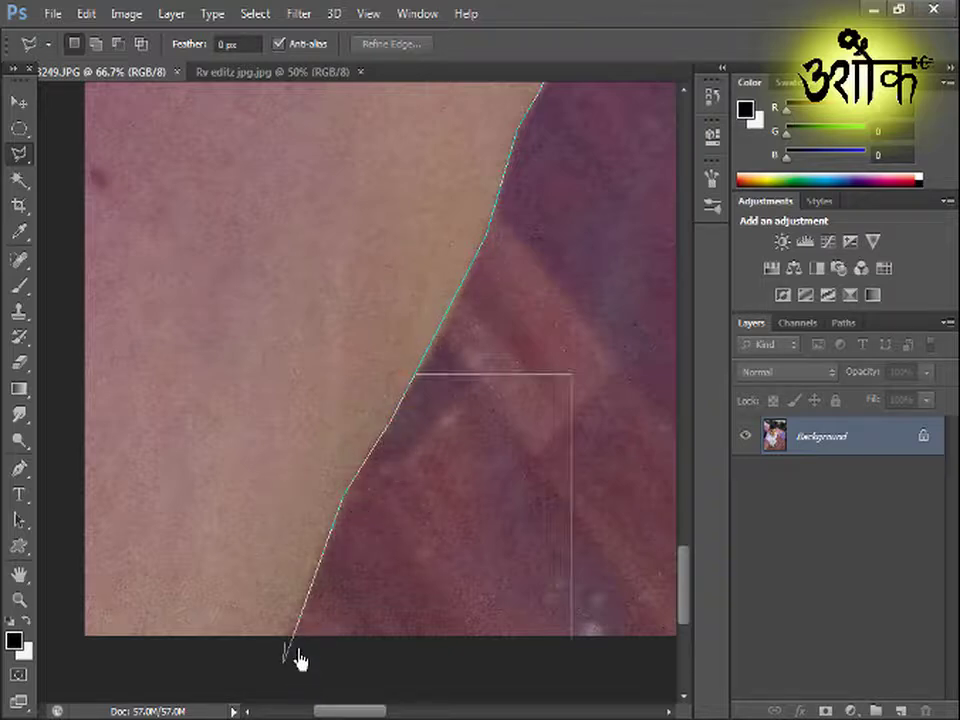
- Carry the lasso outline around the outside of the image's lower corner and close the selection around the whole person
{"action": "scroll", "coordinate": [297, 652], "scroll_direction": "down", "scroll_amount": 2}
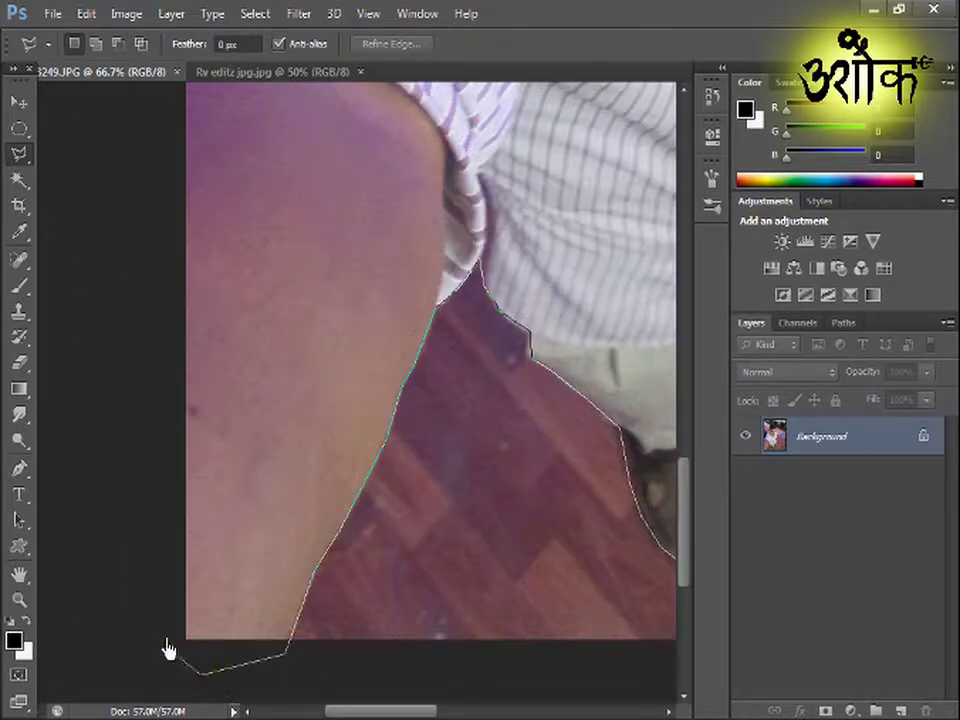
{"action": "left_click", "coordinate": [155, 633]}
{"action": "left_click_drag", "start_coordinate": [188, 180], "coordinate": [197, 385]}
{"action": "double_click", "coordinate": [116, 368]}
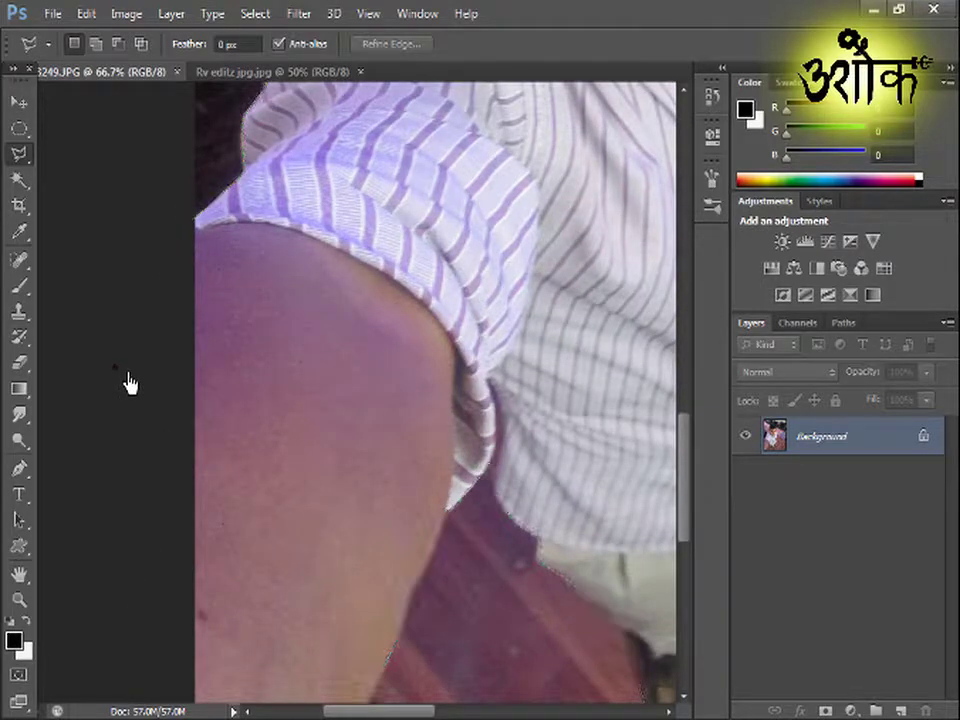
{"action": "double_click", "coordinate": [128, 382]}
{"action": "key", "text": "ctrl+minus"}
{"action": "key", "text": "ctrl+minus"}
{"action": "key", "text": "ctrl+minus"}
{"action": "key", "text": "ctrl+minus"}
{"action": "key", "text": "ctrl+minus"}
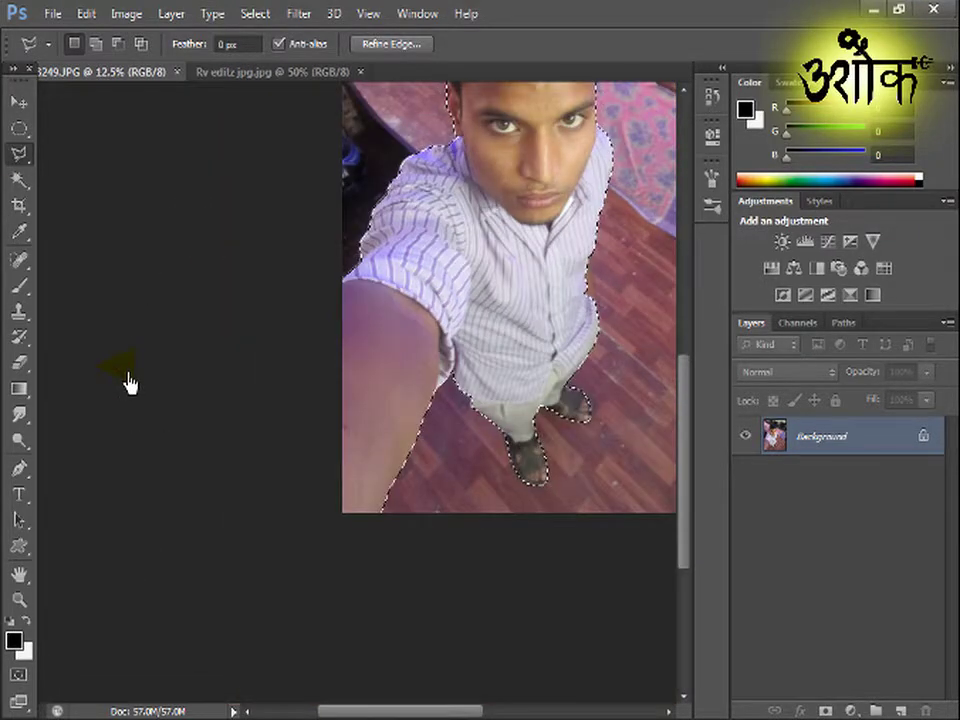
- Cut the selected person out of the background onto a separate layer with Layer Via Cut
{"action": "key", "text": "ctrl+plus"}
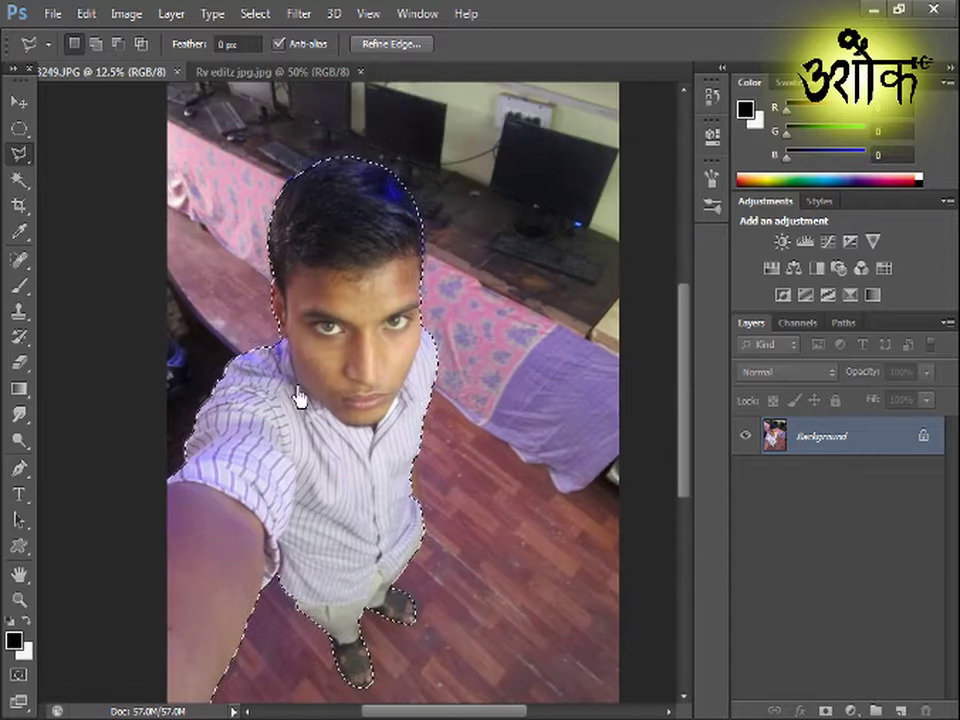
{"action": "right_click", "coordinate": [321, 298]}
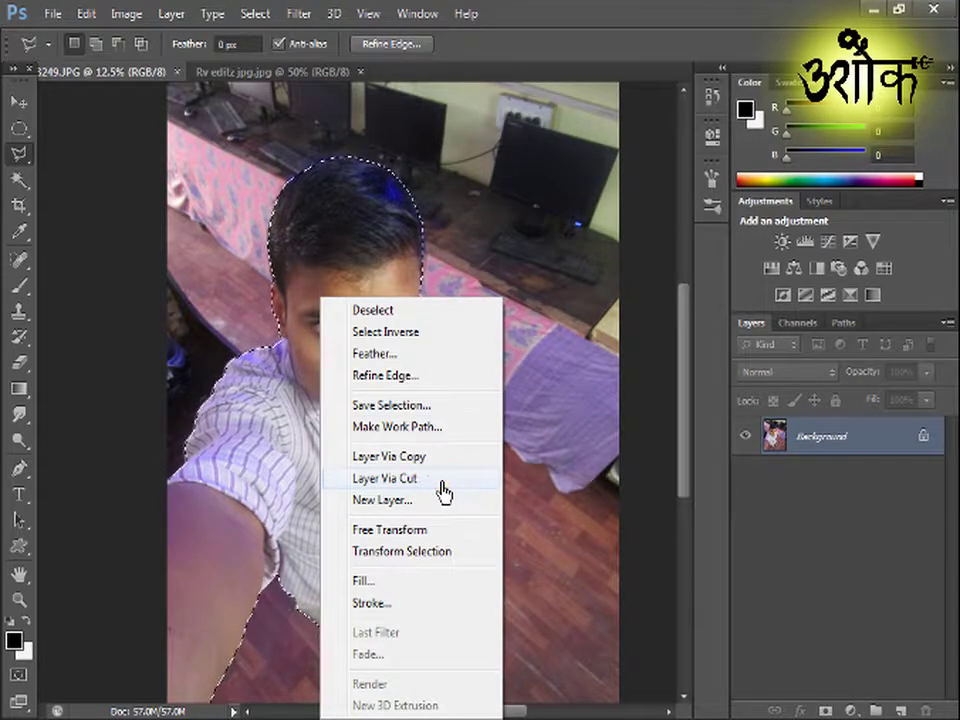
{"action": "left_click", "coordinate": [441, 479]}
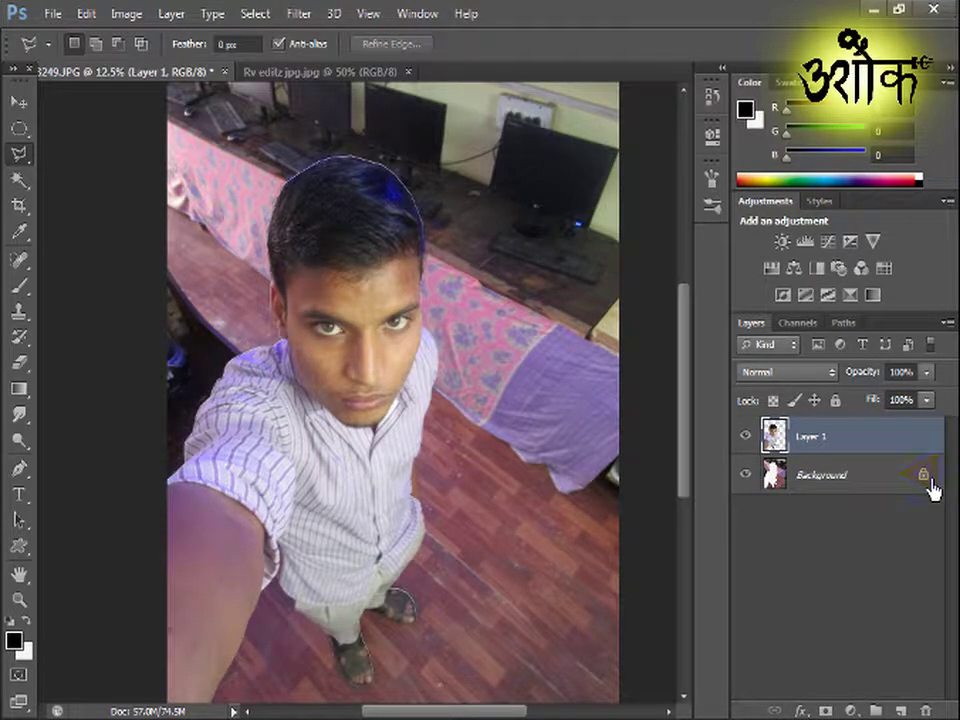
- Convert the locked background into a normal layer and delete it, keeping only the person cutout
{"action": "double_click", "coordinate": [931, 488]}
{"action": "left_click", "coordinate": [648, 236]}
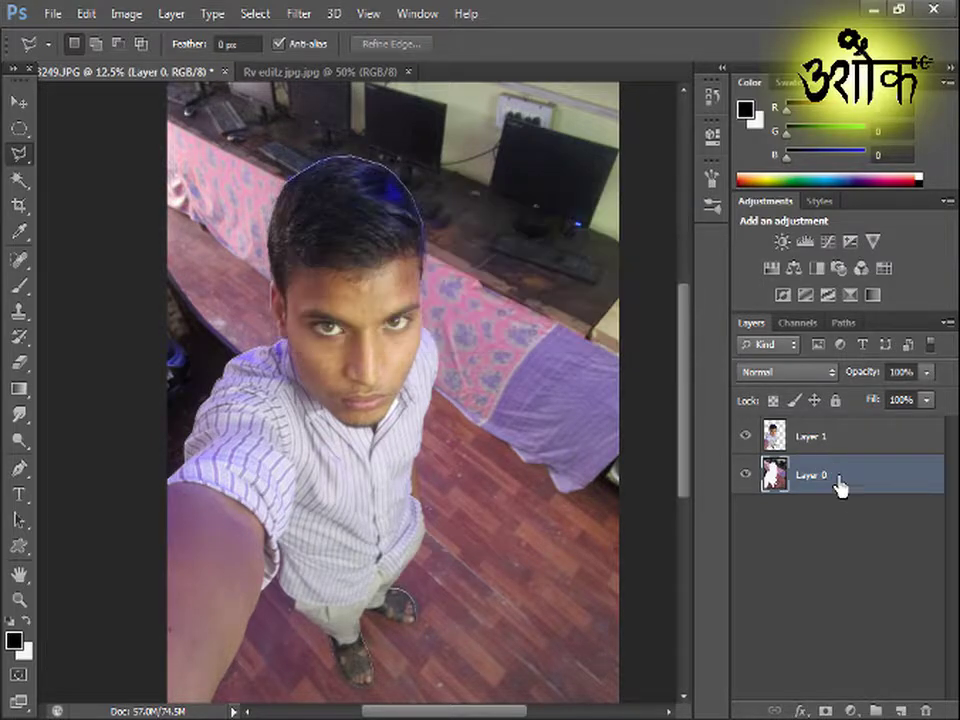
{"action": "key", "text": "Delete"}
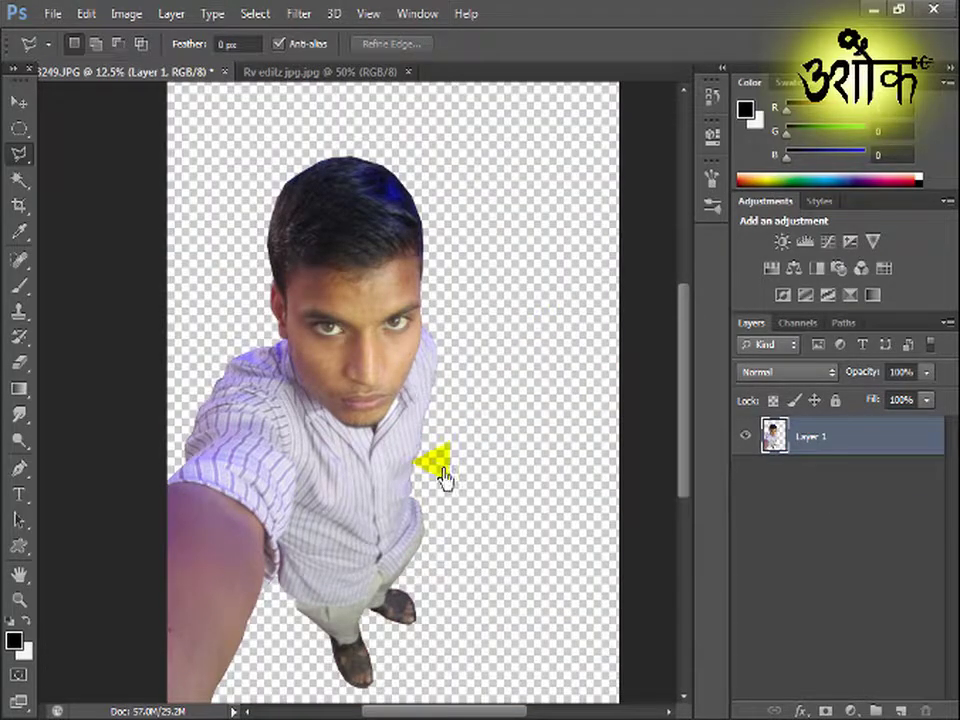
- Lighten the person's shadows with Levels, setting the output black level to 47
{"action": "left_click_drag", "start_coordinate": [392, 484], "coordinate": [419, 431]}
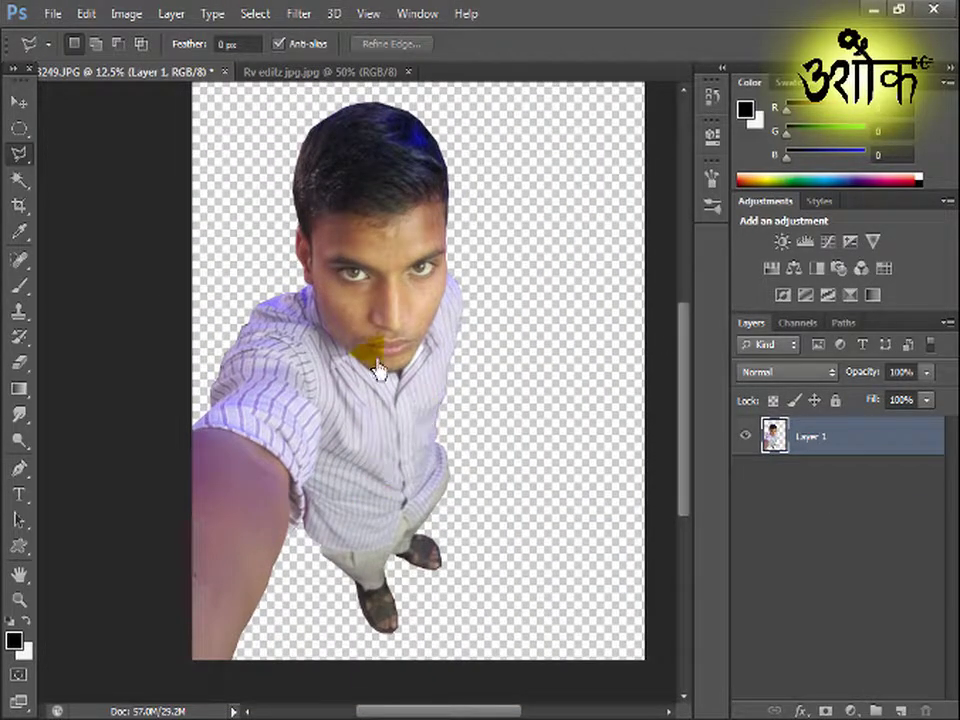
{"action": "left_click", "coordinate": [19, 103]}
{"action": "right_click", "coordinate": [376, 223]}
{"action": "left_click", "coordinate": [398, 248]}
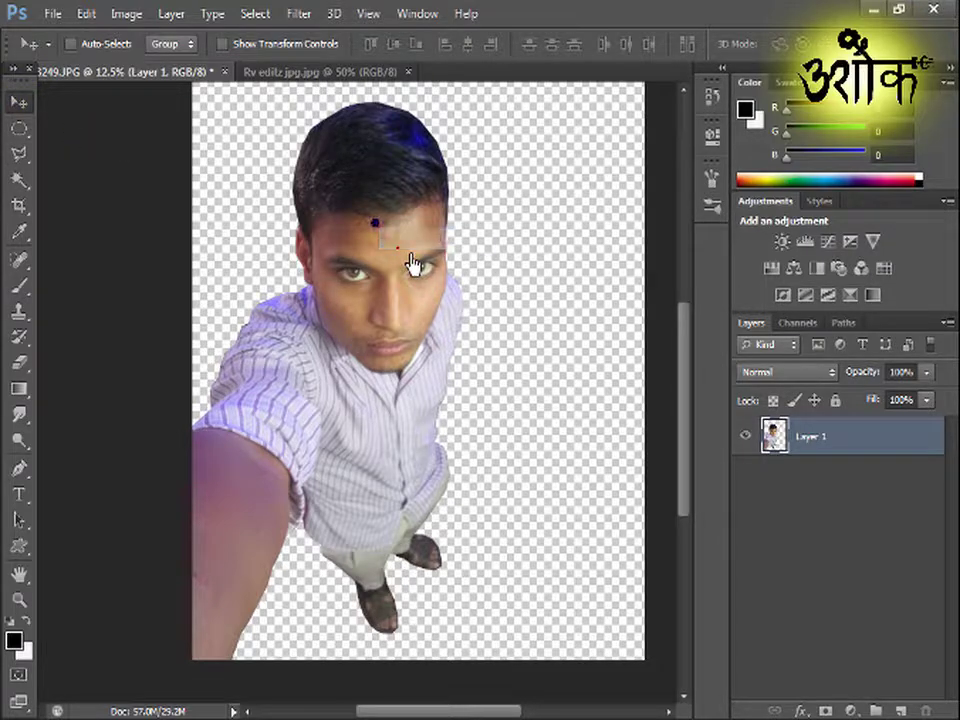
{"action": "key", "text": "ctrl+l"}
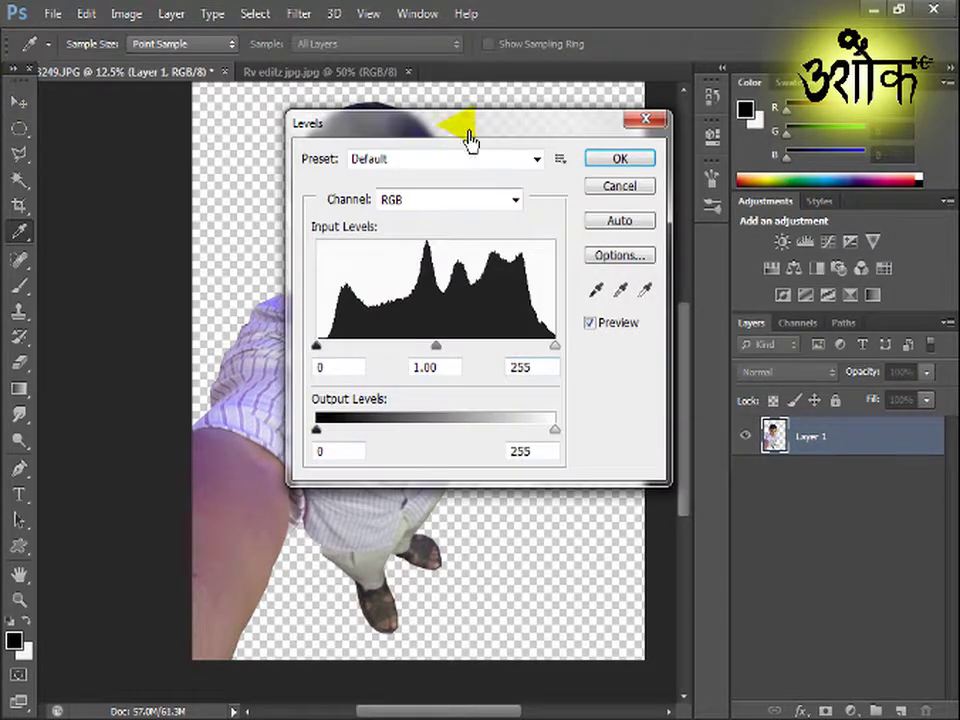
{"action": "left_click_drag", "start_coordinate": [467, 141], "coordinate": [679, 147]}
{"action": "left_click_drag", "start_coordinate": [763, 434], "coordinate": [784, 452]}
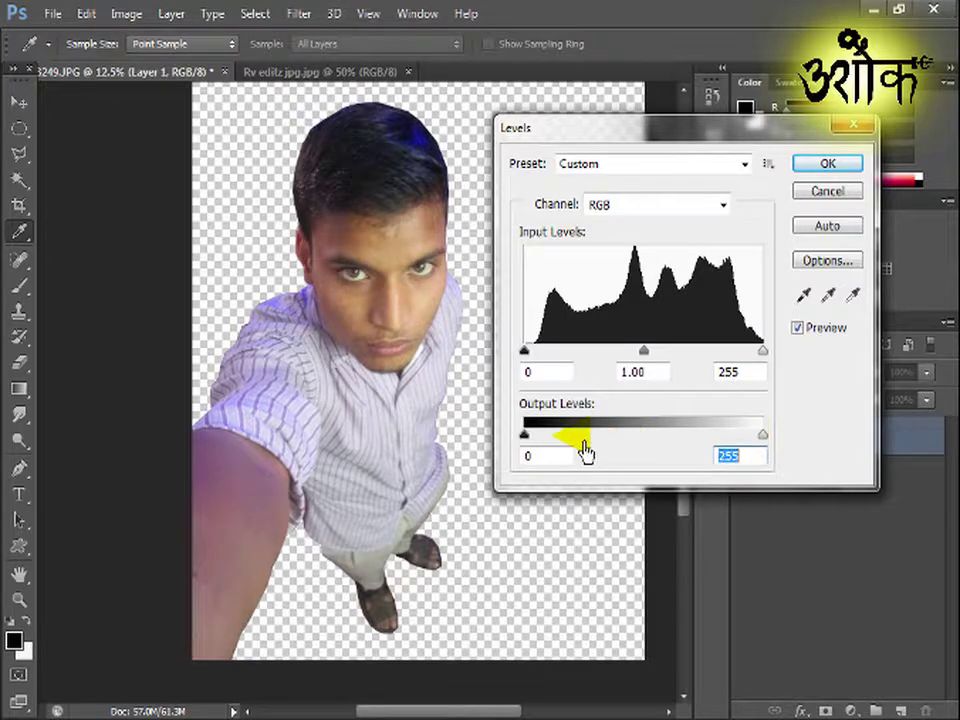
{"action": "left_click_drag", "start_coordinate": [538, 448], "coordinate": [581, 450]}
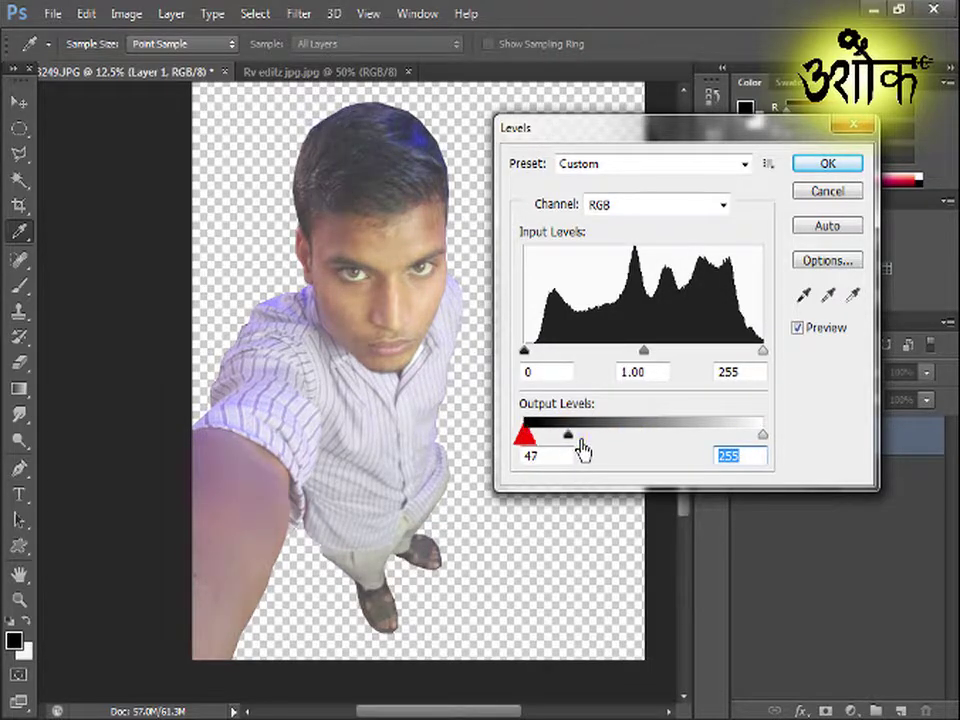
{"action": "left_click", "coordinate": [822, 166]}
- Apply a Selective Color adjustment to the person's Blacks, increasing the black amount
{"action": "left_click", "coordinate": [126, 13]}
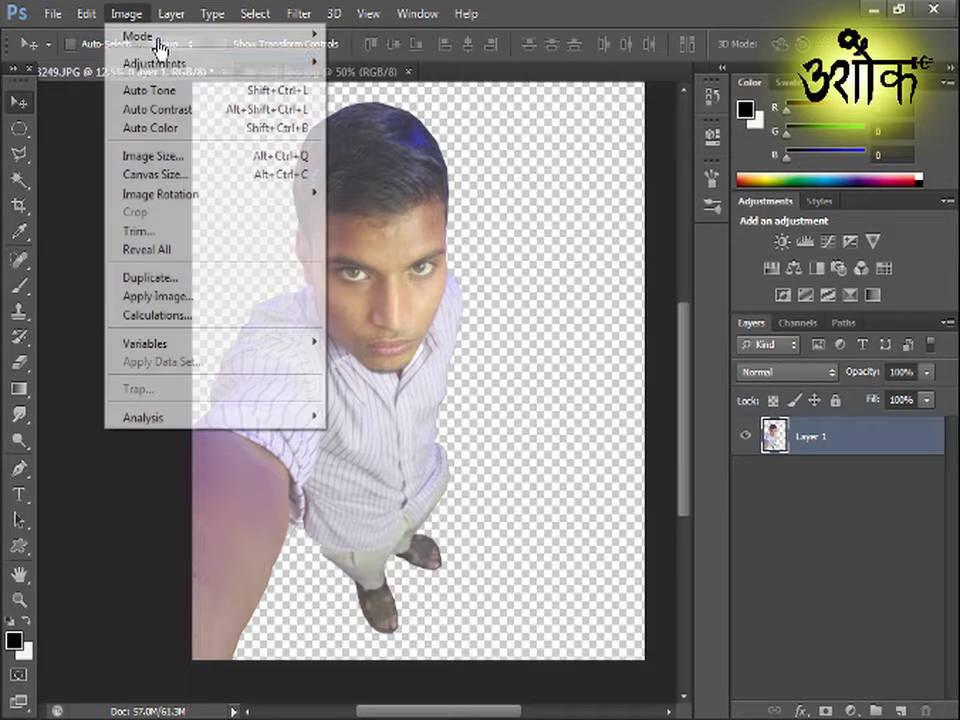
{"action": "mouse_move", "coordinate": [186, 80]}
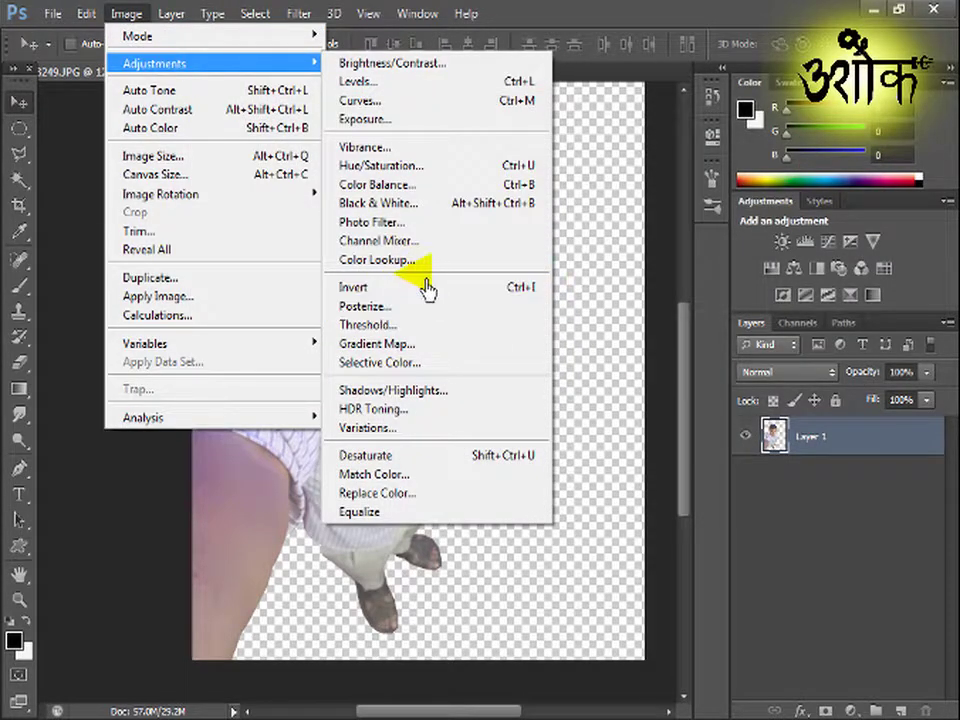
{"action": "left_click", "coordinate": [445, 364]}
{"action": "left_click_drag", "start_coordinate": [471, 142], "coordinate": [699, 170]}
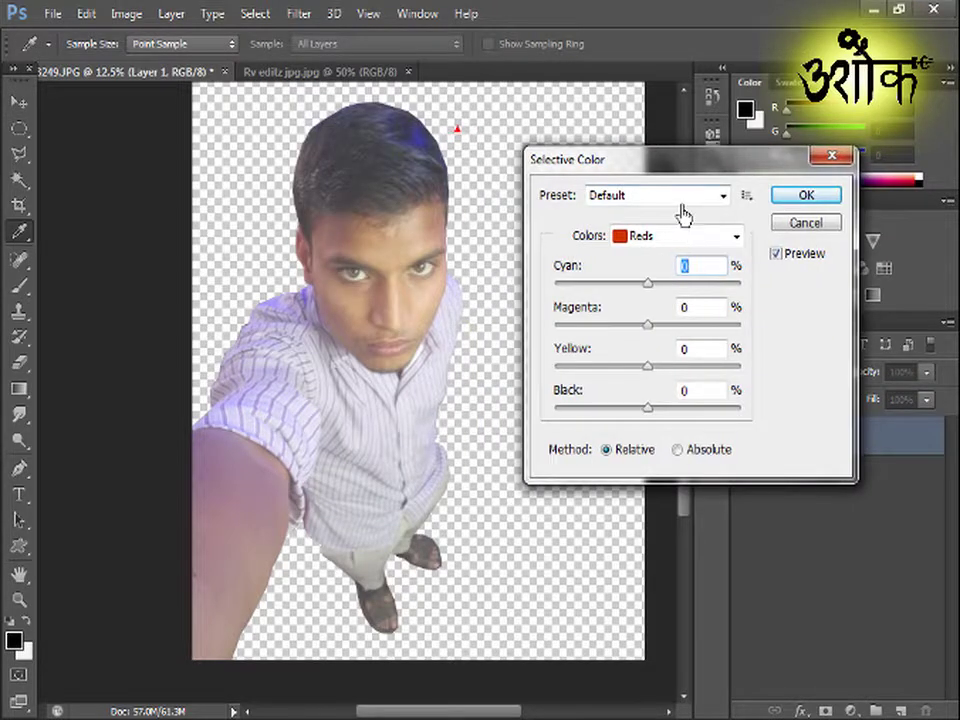
{"action": "left_click", "coordinate": [700, 236]}
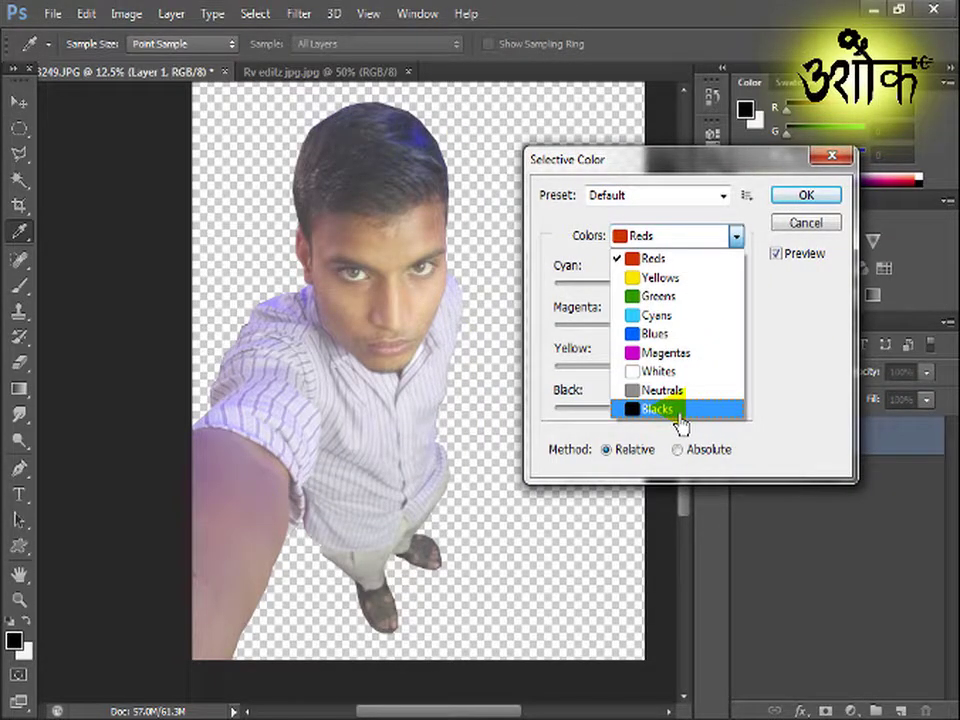
{"action": "left_click", "coordinate": [680, 408]}
{"action": "left_click_drag", "start_coordinate": [669, 418], "coordinate": [763, 425]}
{"action": "left_click", "coordinate": [827, 199]}
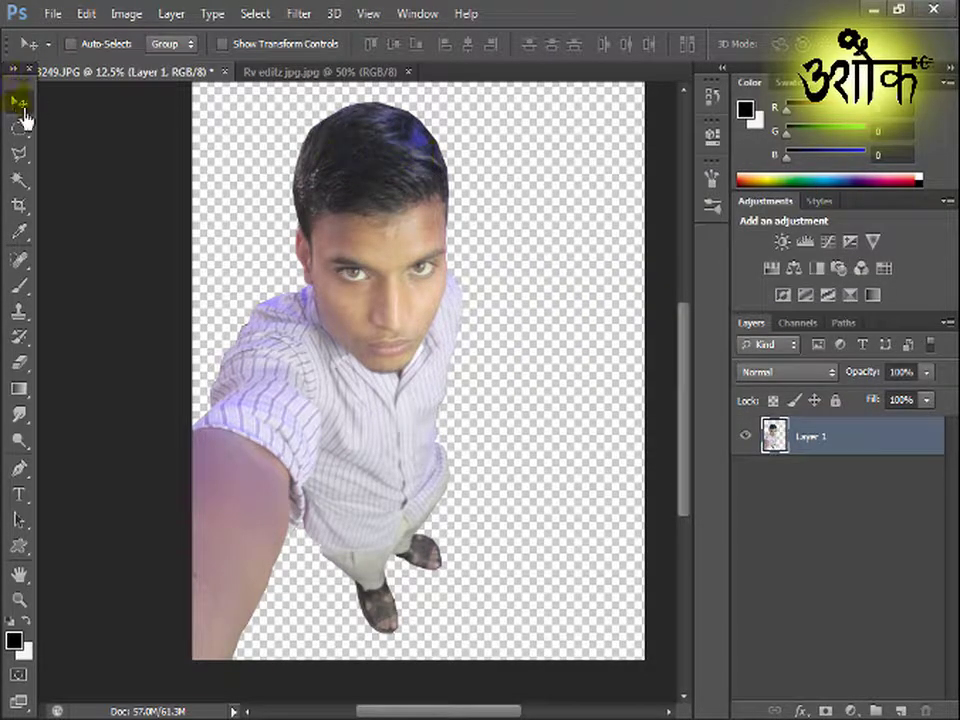
- Copy the person cutout into the Rv editz jpg.jpg city image as a layer above the background
{"action": "left_click_drag", "start_coordinate": [335, 248], "coordinate": [343, 343]}
{"action": "key", "text": "ctrl+minus"}
{"action": "key", "text": "ctrl+minus"}
{"action": "key", "text": "ctrl+minus"}
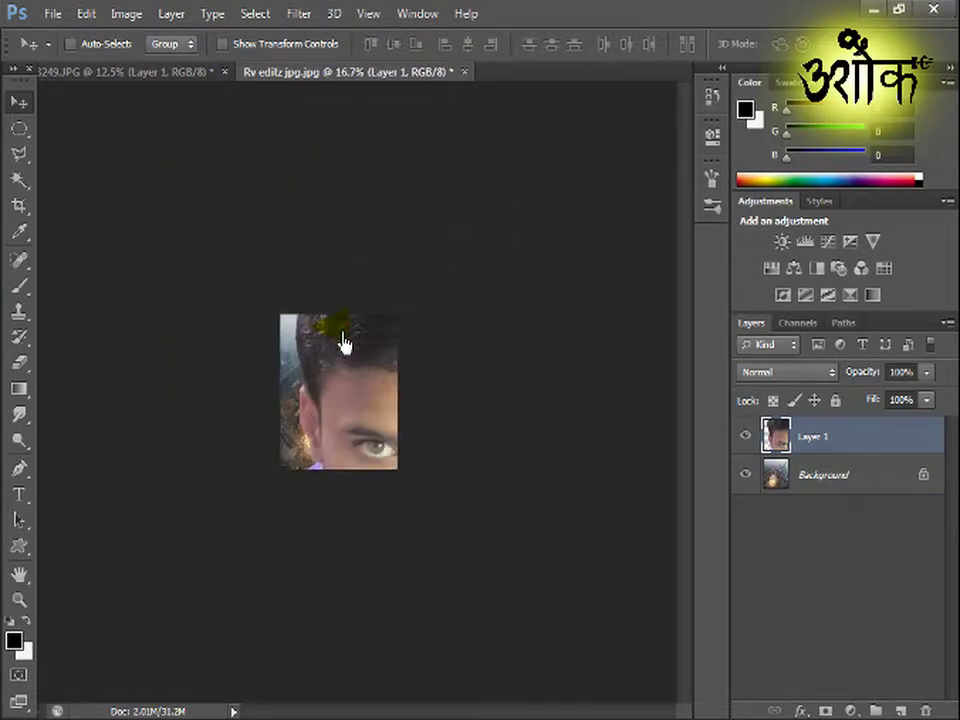
- Scale the person layer down with Free Transform to 15.54% width and 15.76% height
{"action": "key", "text": "ctrl+t"}
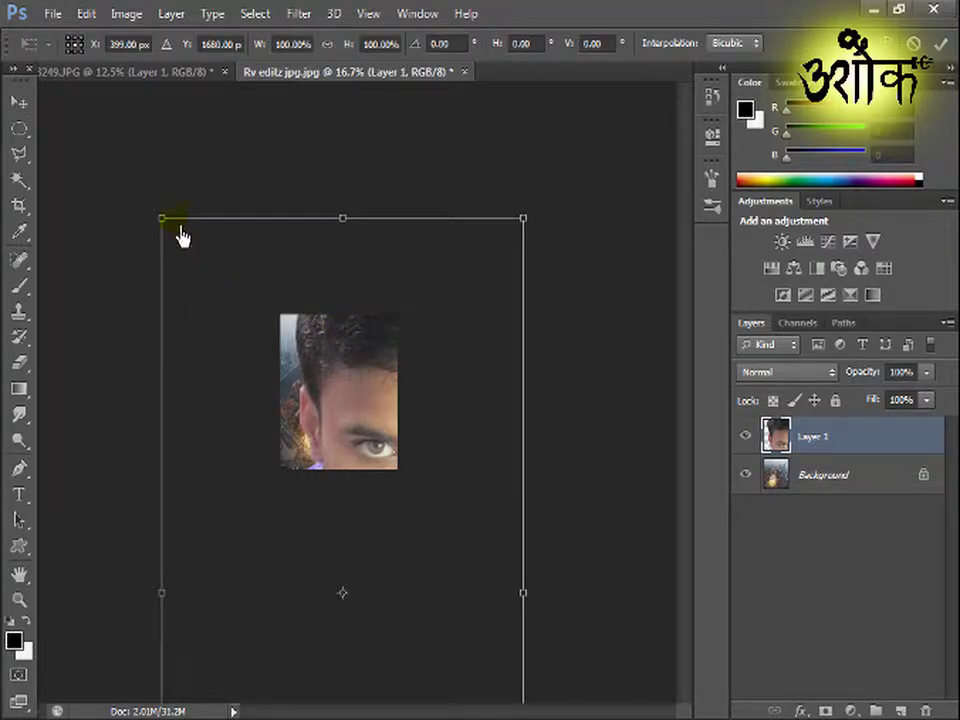
{"action": "left_click_drag", "start_coordinate": [162, 219], "coordinate": [291, 512]}
{"action": "left_click_drag", "start_coordinate": [357, 595], "coordinate": [333, 274]}
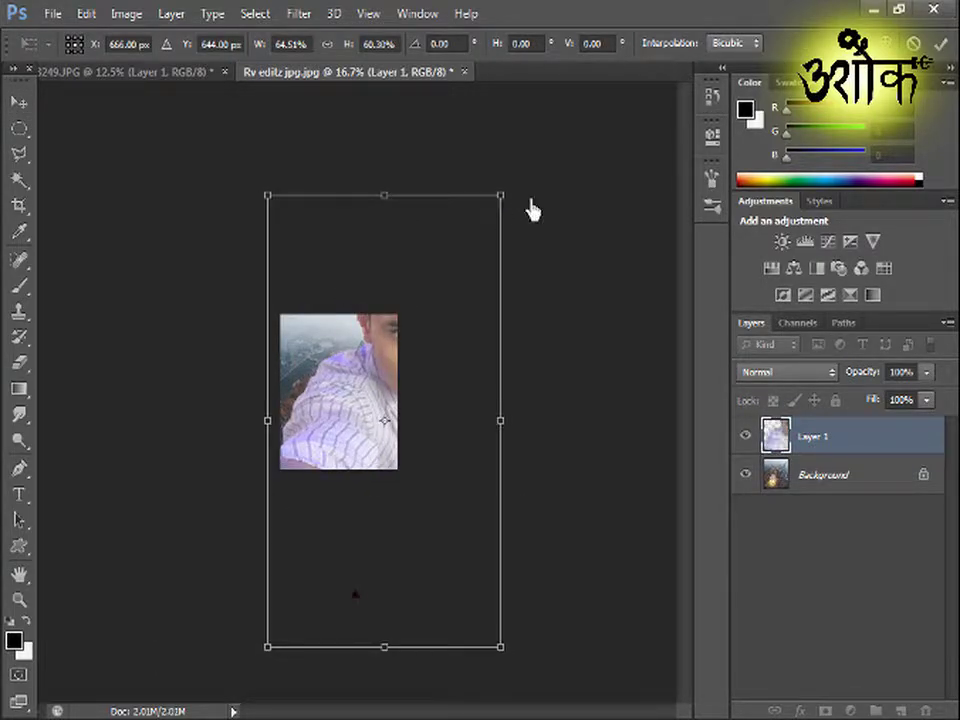
{"action": "left_click_drag", "start_coordinate": [508, 218], "coordinate": [369, 386]}
{"action": "key", "text": "ctrl+plus"}
{"action": "key", "text": "ctrl+plus"}
{"action": "key", "text": "ctrl+plus"}
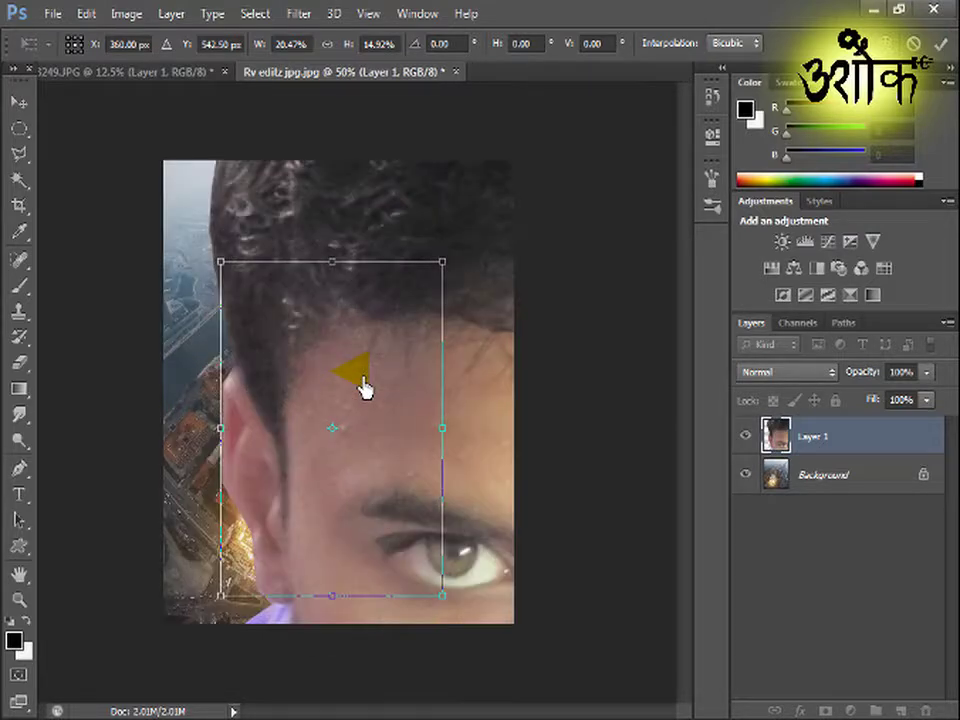
{"action": "left_click_drag", "start_coordinate": [463, 272], "coordinate": [411, 254]}
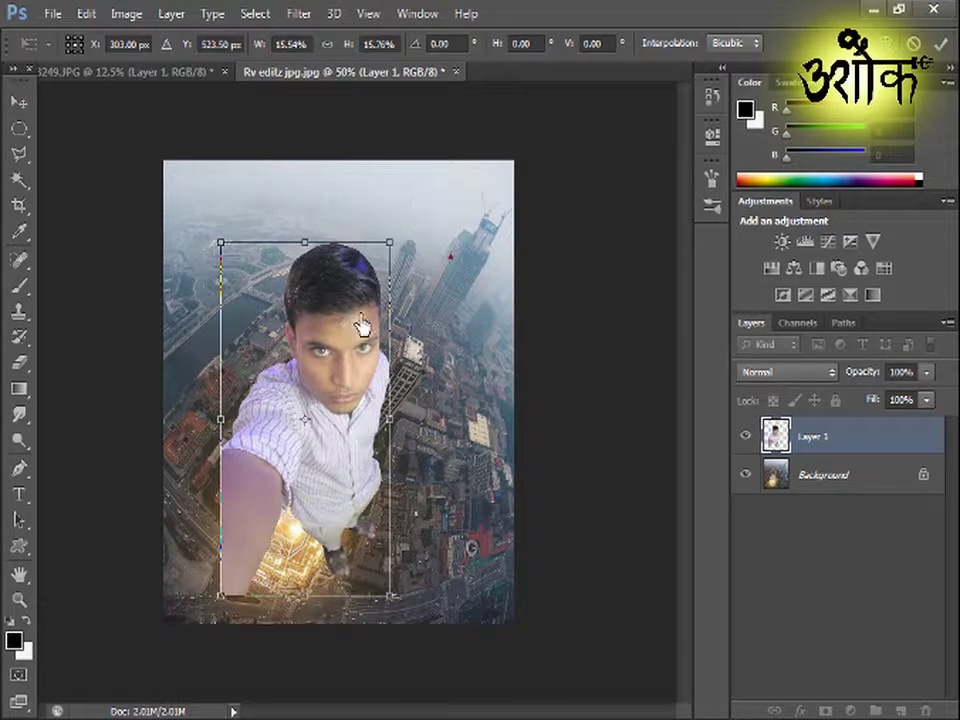
- Move the person so his feet rest on the round tower rooftop, at X 197 px and Y 315.5 px, and apply the transformation
{"action": "left_click_drag", "start_coordinate": [362, 325], "coordinate": [299, 233]}
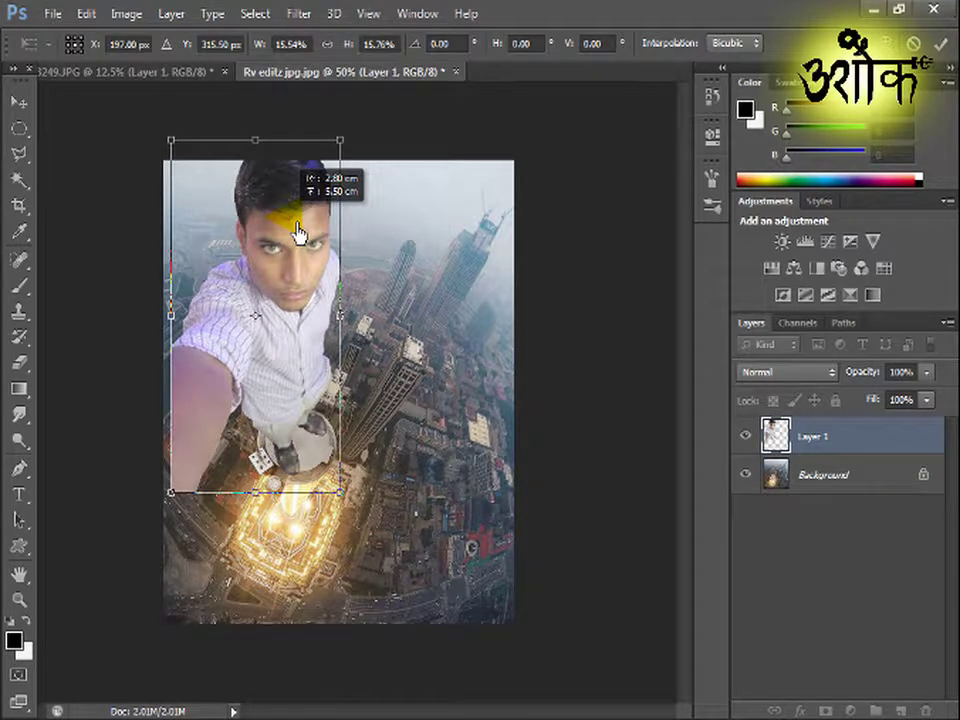
{"action": "left_click", "coordinate": [18, 101]}
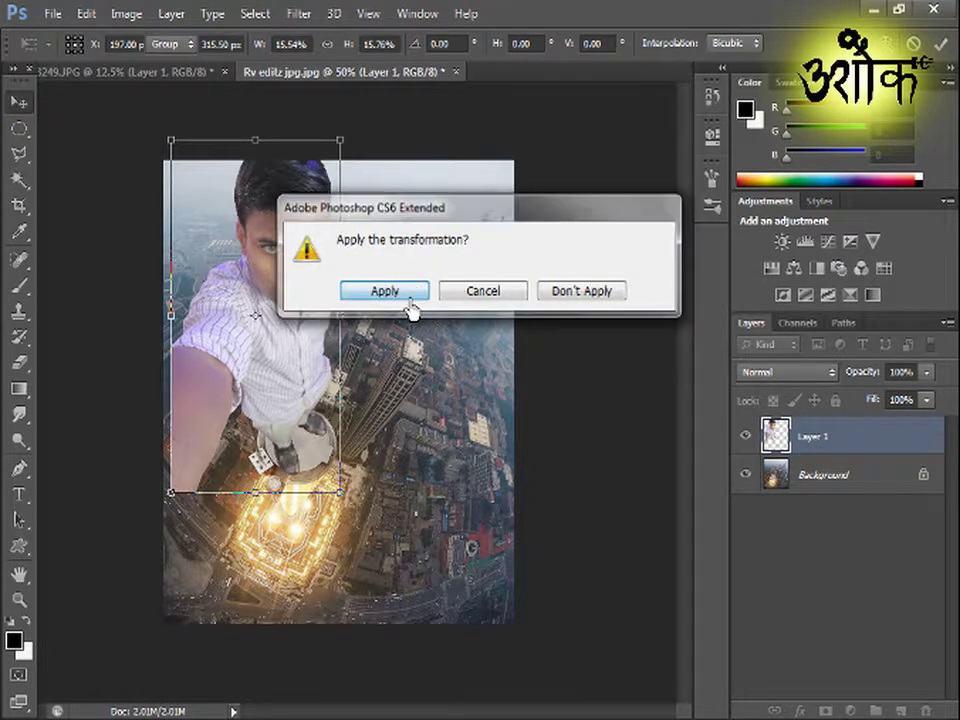
{"action": "left_click", "coordinate": [385, 291]}
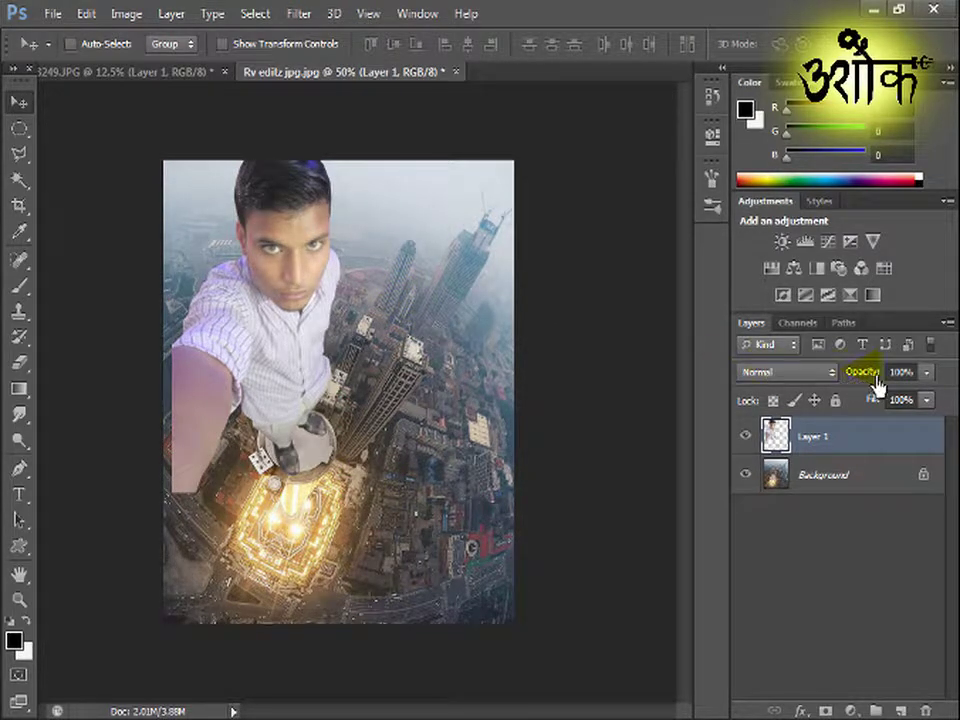
- Reduce the person layer's opacity to 80% and scale it with Free Transform to 88.69% width and 88.78% height
{"action": "mouse_move", "coordinate": [862, 372]}
{"action": "left_mouse_down"}
{"action": "mouse_move", "coordinate": [864, 384]}
{"action": "mouse_move", "coordinate": [866, 373]}
{"action": "left_mouse_up"}
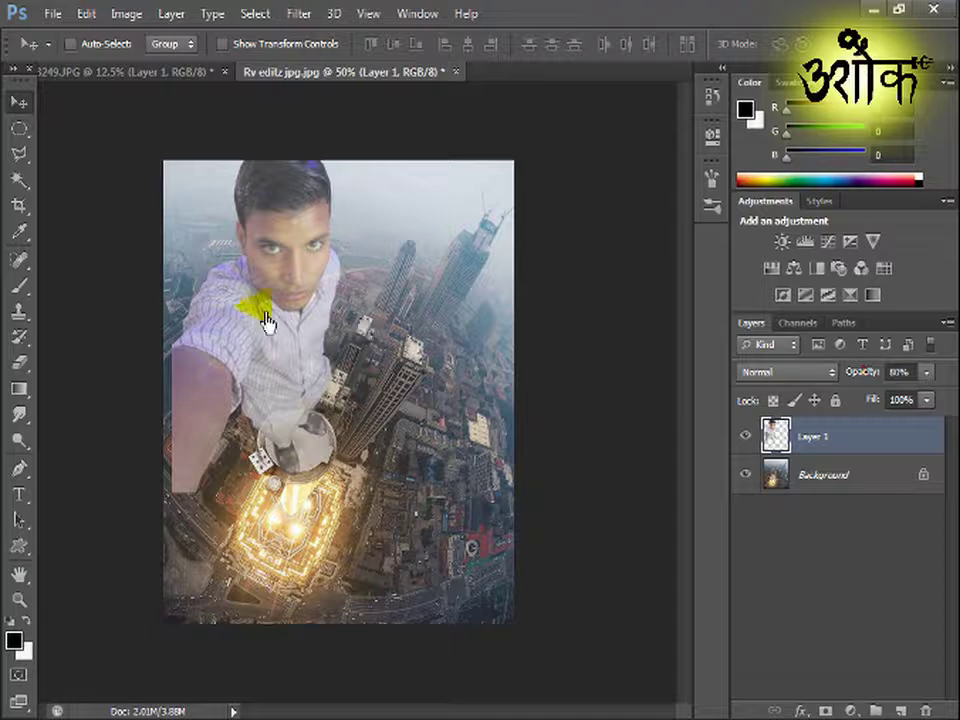
{"action": "key", "text": "ctrl+t"}
{"action": "left_click_drag", "start_coordinate": [184, 155], "coordinate": [208, 200]}
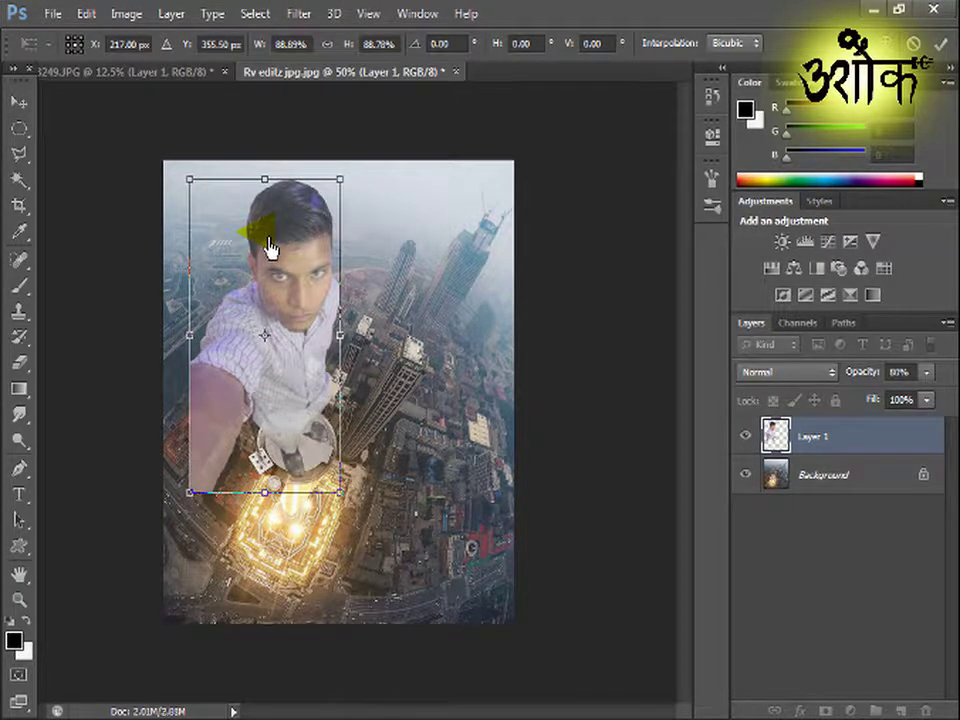
- Nudge the person left and up to X 197 px, Y 337.5 px, apply the transformation and restore the layer's opacity to 100%
{"action": "key", "text": "Left"}
{"action": "key", "text": "Left"}
{"action": "key", "text": "Left"}
{"action": "key", "text": "Left"}
{"action": "key", "text": "Left"}
{"action": "key", "text": "Left"}
{"action": "key", "text": "Left"}
{"action": "key", "text": "Left"}
{"action": "key", "text": "Left"}
{"action": "key", "text": "Left"}
{"action": "key", "text": "Up"}
{"action": "key", "text": "Up"}
{"action": "key", "text": "Up"}
{"action": "key", "text": "Up"}
{"action": "key", "text": "Up"}
{"action": "key", "text": "Up"}
{"action": "key", "text": "Up"}
{"action": "key", "text": "Up"}
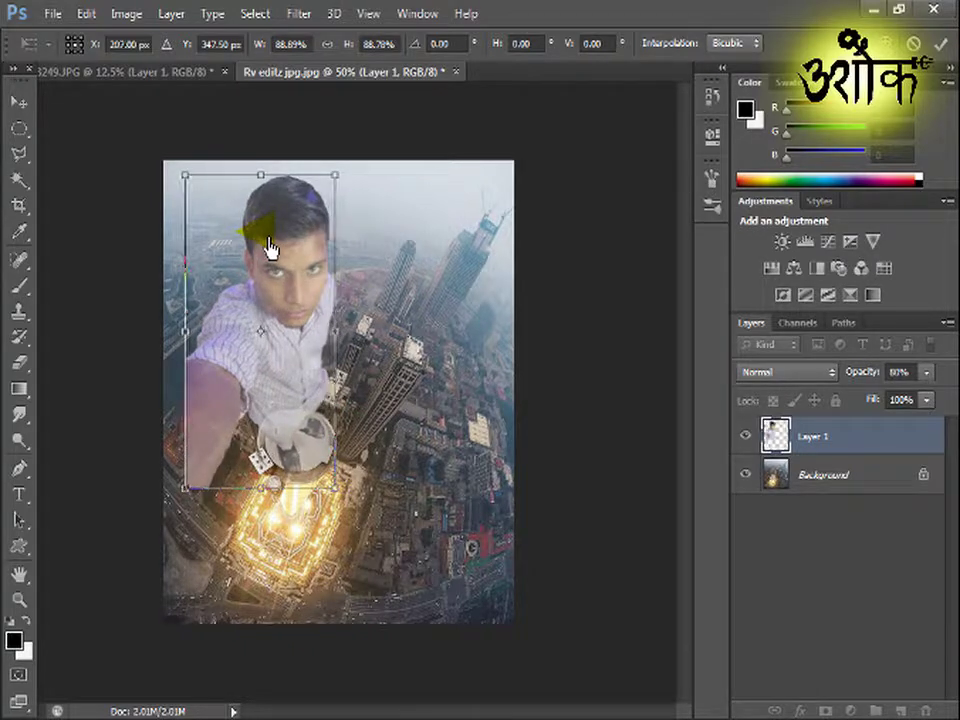
{"action": "key", "text": "Left"}
{"action": "key", "text": "Left"}
{"action": "key", "text": "Left"}
{"action": "key", "text": "Left"}
{"action": "key", "text": "Up"}
{"action": "key", "text": "Up"}
{"action": "key", "text": "Up"}
{"action": "key", "text": "Up"}
{"action": "key", "text": "Up"}
{"action": "key", "text": "Up"}
{"action": "key", "text": "Left"}
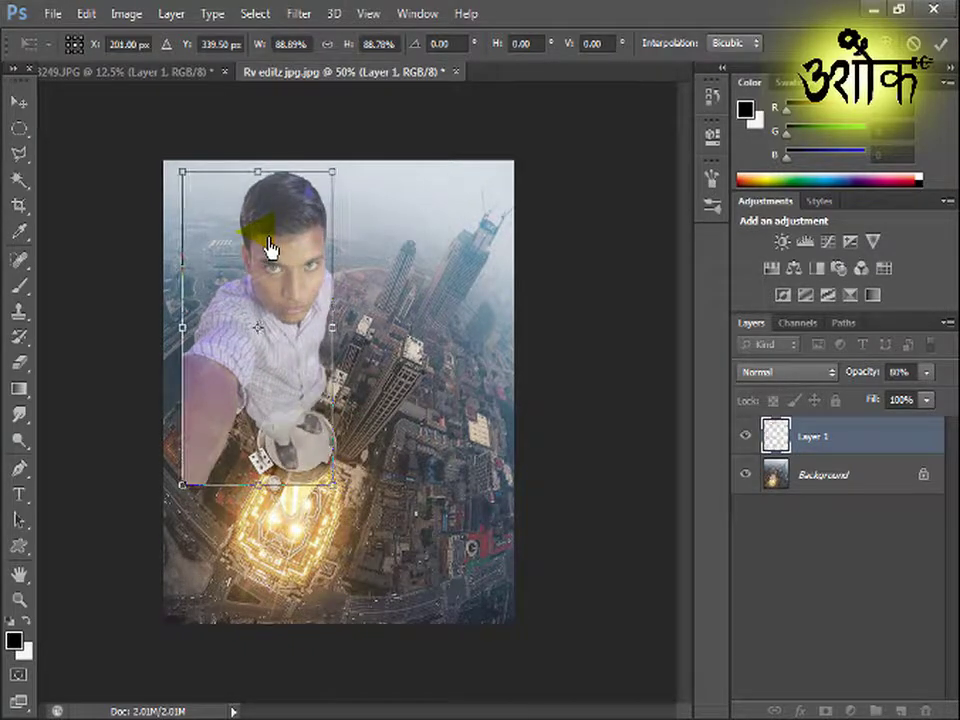
{"action": "key", "text": "Up"}
{"action": "key", "text": "Left"}
{"action": "key", "text": "Left"}
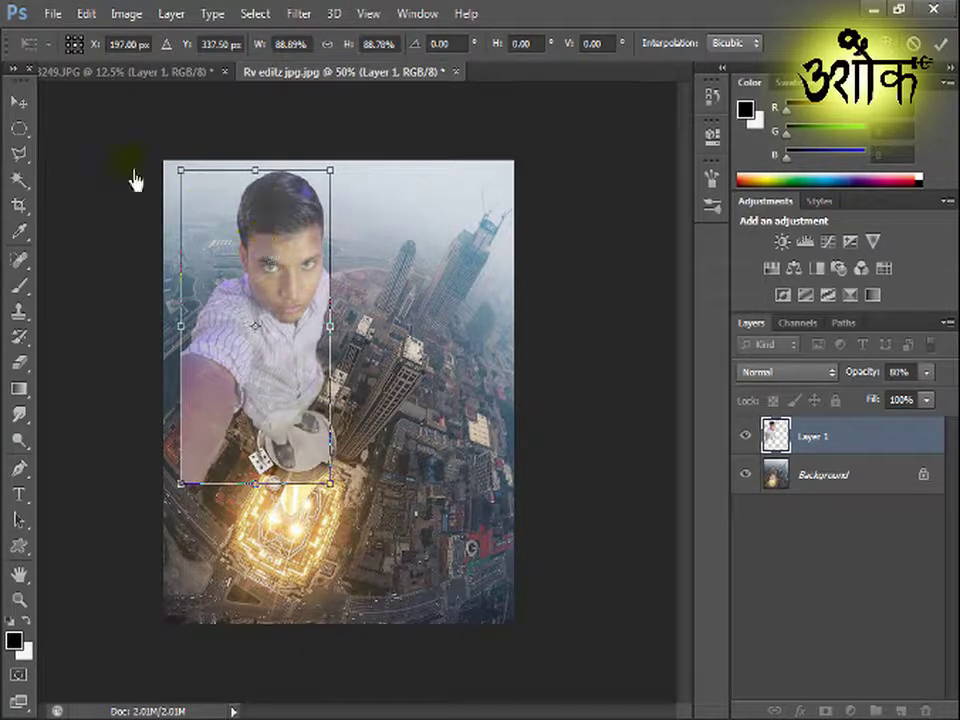
{"action": "left_click", "coordinate": [20, 101]}
{"action": "left_click", "coordinate": [405, 293]}
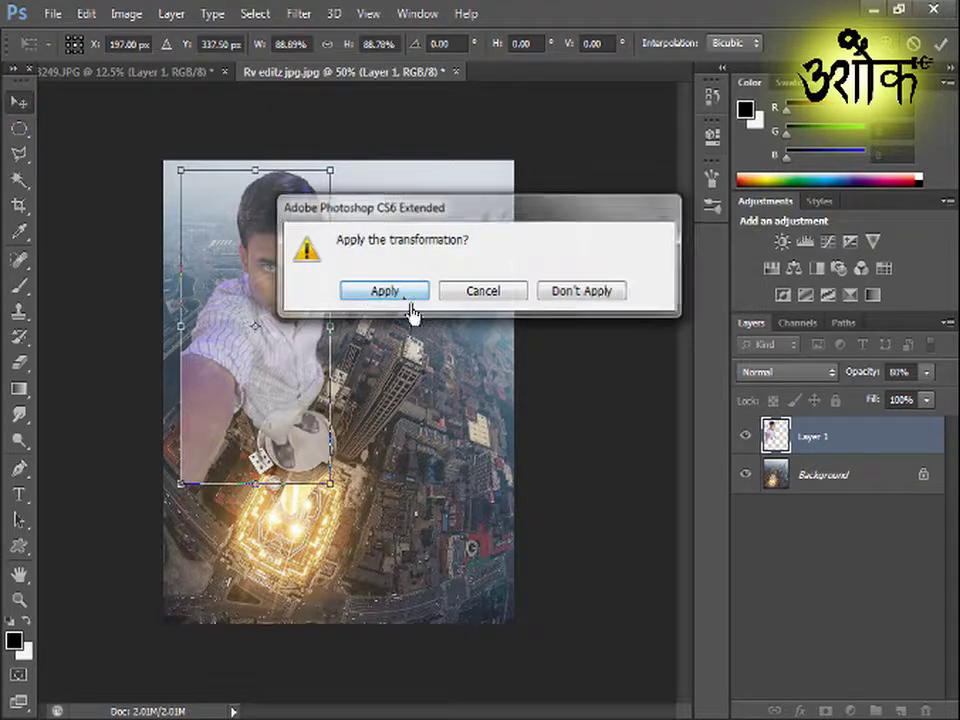
{"action": "left_click", "coordinate": [870, 372]}
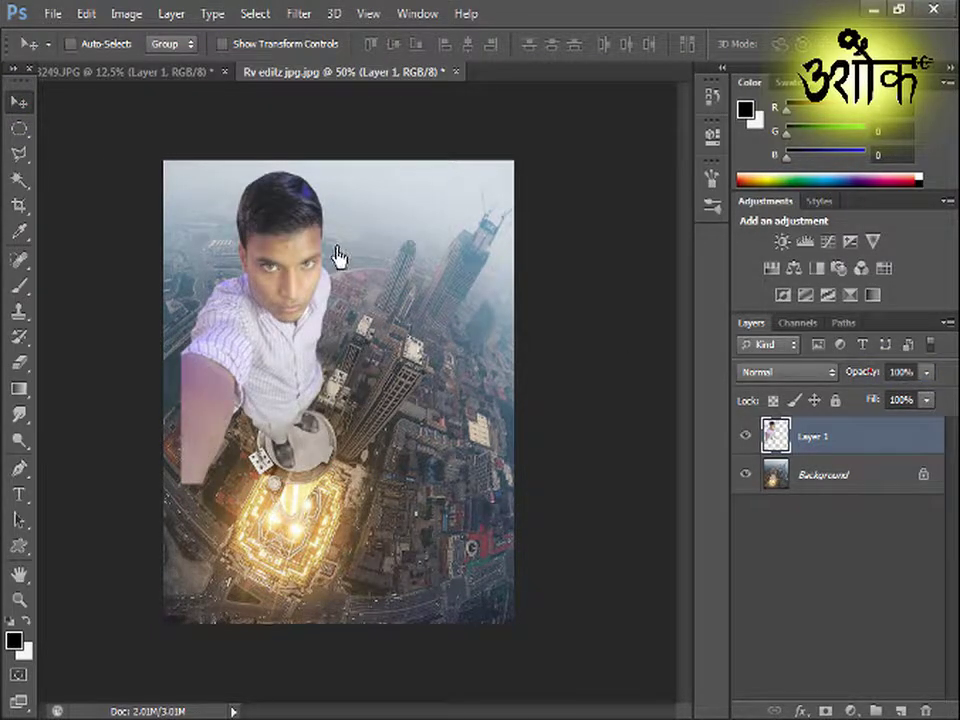
- Crop the strip off the city image's left side so the straight cut edge of the arm meets the image border
{"action": "left_click", "coordinate": [22, 207]}
{"action": "left_click_drag", "start_coordinate": [180, 180], "coordinate": [189, 184]}
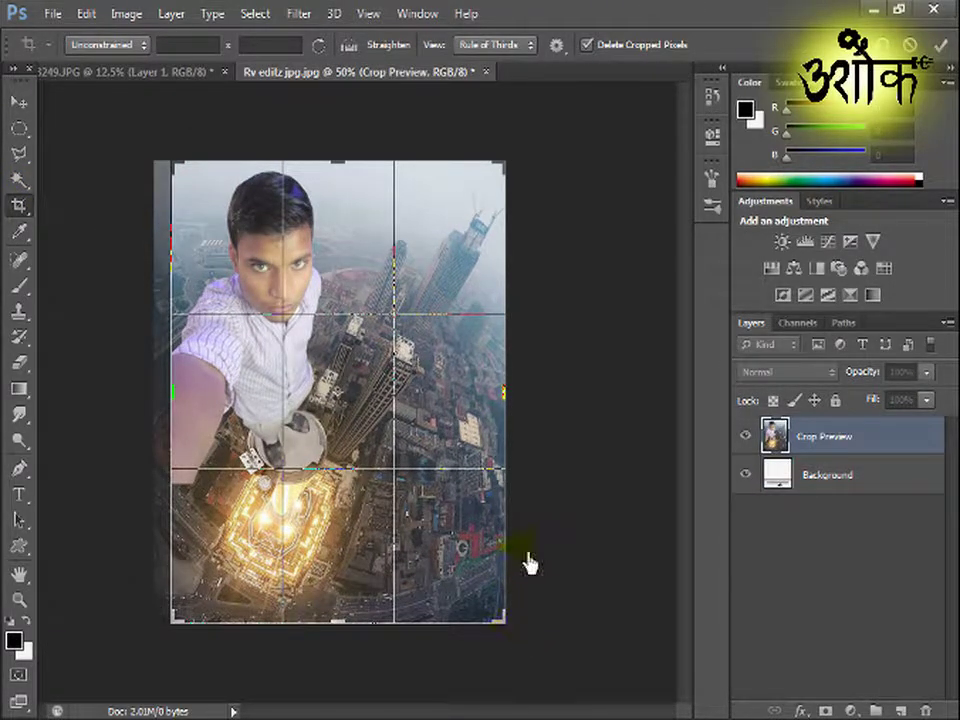
{"action": "key", "text": "Return"}
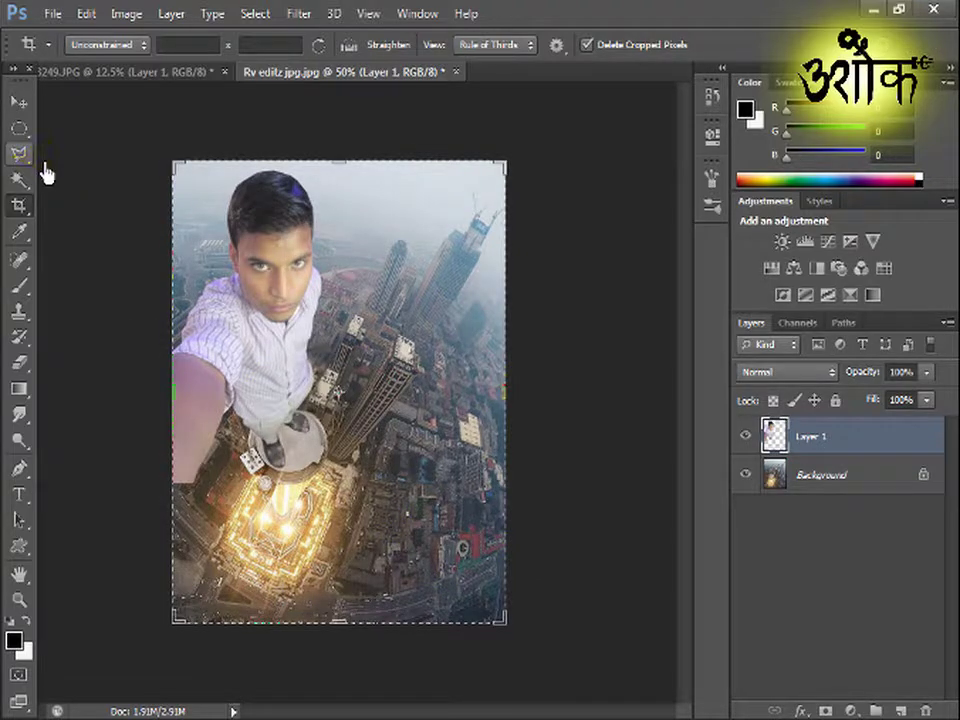
- Open the person layer in the Liquify filter to reshape the flat cut end of the outstretched arm
{"action": "double_click", "coordinate": [128, 352]}
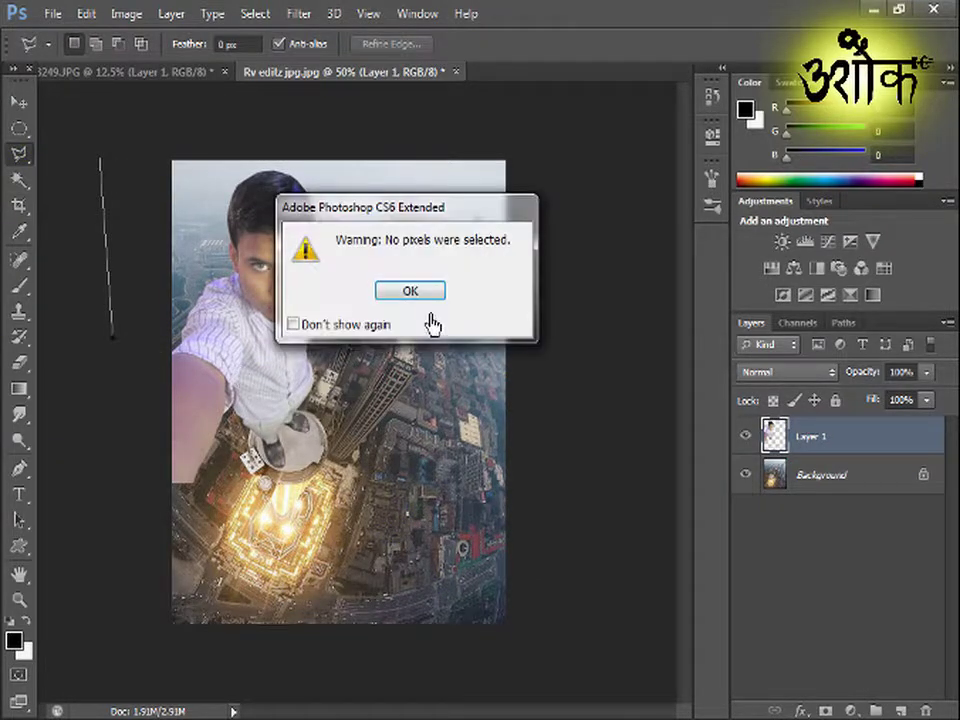
{"action": "left_click", "coordinate": [430, 298]}
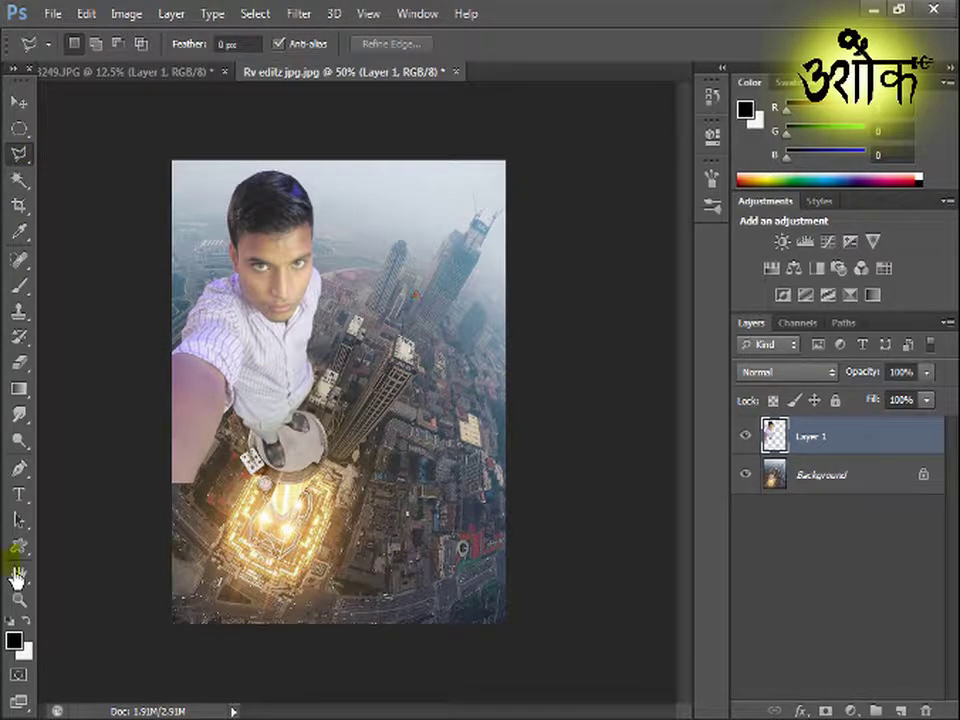
{"action": "key", "text": "ctrl+plus"}
{"action": "key", "text": "ctrl+plus"}
{"action": "key", "text": "ctrl+plus"}
{"action": "key", "text": "ctrl+plus"}
{"action": "left_click_drag", "start_coordinate": [360, 482], "coordinate": [571, 397]}
{"action": "left_click_drag", "start_coordinate": [118, 539], "coordinate": [473, 458]}
{"action": "left_click_drag", "start_coordinate": [154, 672], "coordinate": [268, 298]}
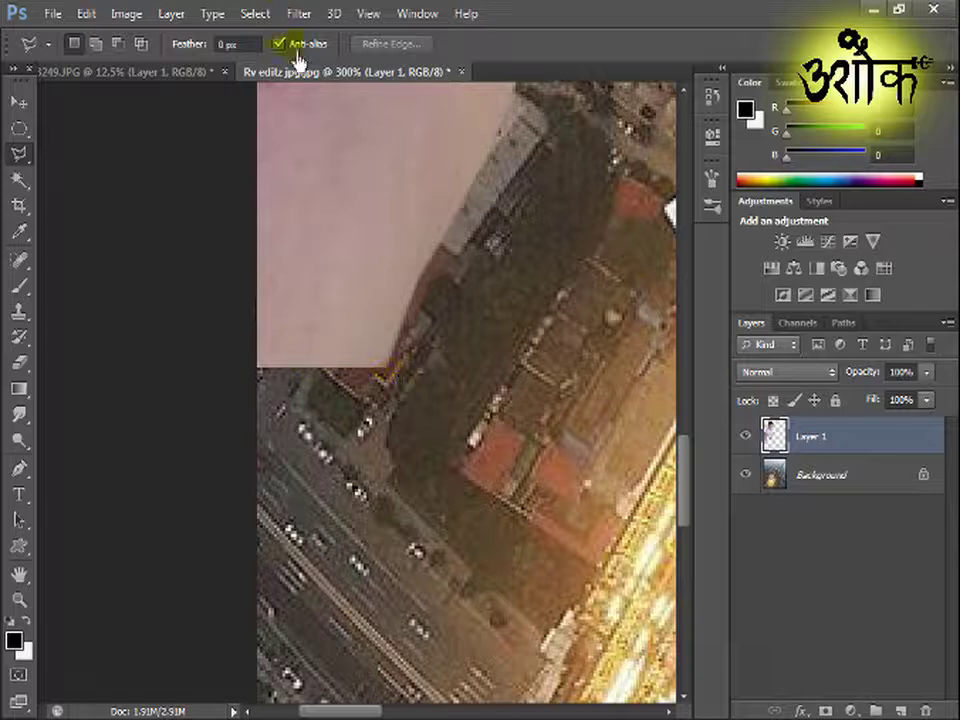
{"action": "left_click", "coordinate": [315, 18]}
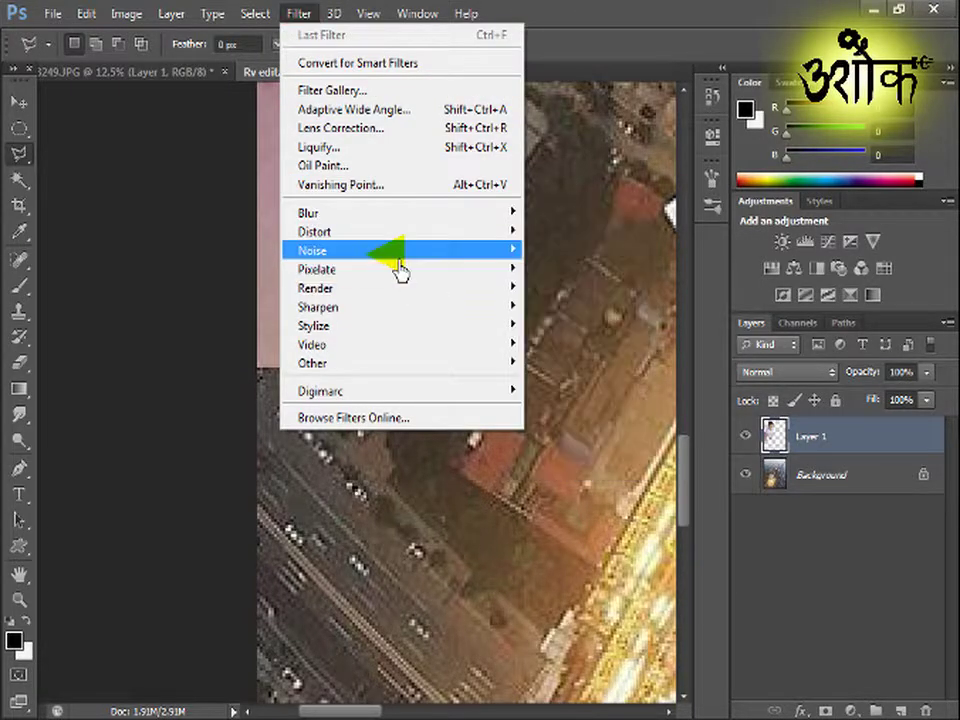
{"action": "left_click", "coordinate": [385, 152]}
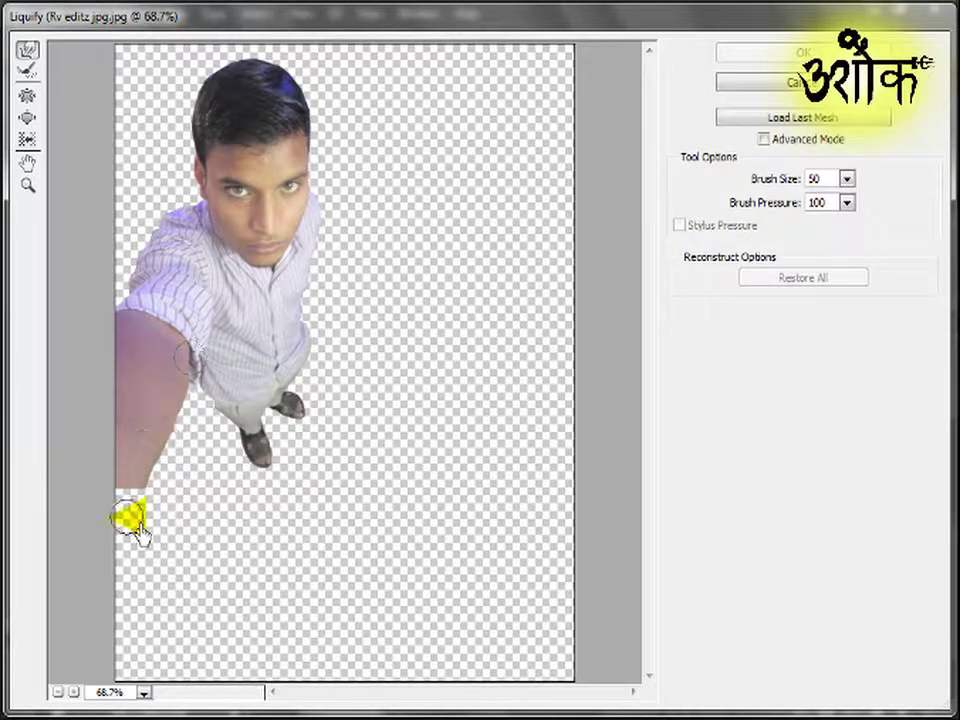
- Push the arm's flat lower edge down toward the image border into a tapered end with the size 50 brush and apply Liquify
{"action": "key", "text": "ctrl+plus"}
{"action": "key", "text": "ctrl+plus"}
{"action": "key", "text": "ctrl+plus"}
{"action": "mouse_move", "coordinate": [158, 560]}
{"action": "left_mouse_down"}
{"action": "mouse_move", "coordinate": [573, 472]}
{"action": "mouse_move", "coordinate": [634, 407]}
{"action": "mouse_move", "coordinate": [510, 328]}
{"action": "mouse_move", "coordinate": [375, 399]}
{"action": "mouse_move", "coordinate": [403, 441]}
{"action": "left_mouse_up"}
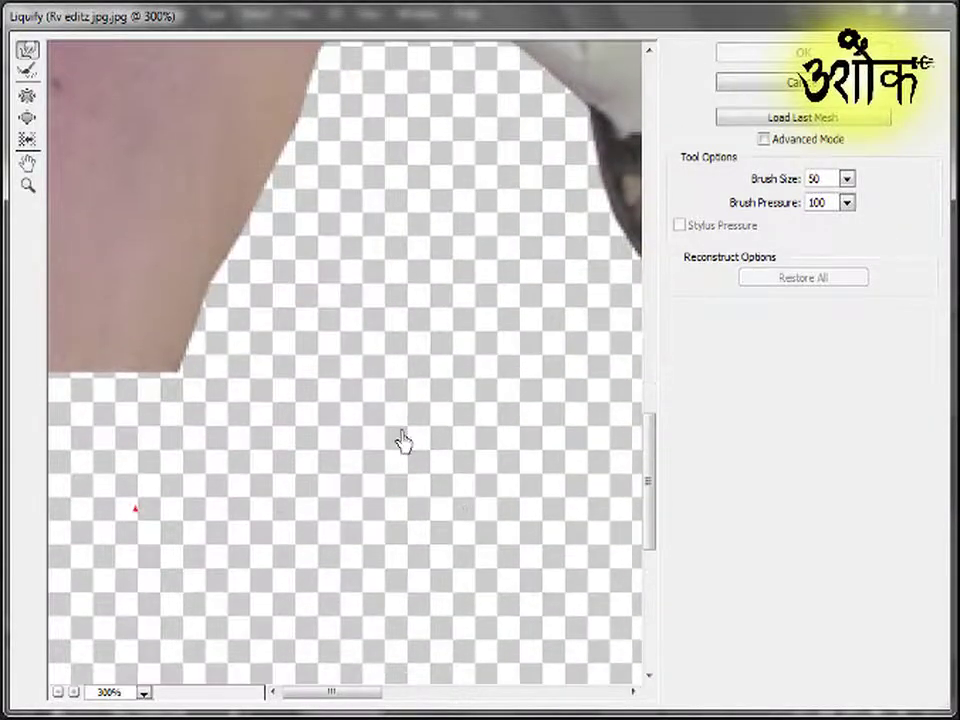
{"action": "mouse_move", "coordinate": [167, 386]}
{"action": "left_mouse_down"}
{"action": "mouse_move", "coordinate": [134, 349]}
{"action": "mouse_move", "coordinate": [65, 385]}
{"action": "mouse_move", "coordinate": [106, 359]}
{"action": "mouse_move", "coordinate": [110, 345]}
{"action": "mouse_move", "coordinate": [108, 372]}
{"action": "mouse_move", "coordinate": [130, 345]}
{"action": "mouse_move", "coordinate": [141, 375]}
{"action": "mouse_move", "coordinate": [113, 399]}
{"action": "mouse_move", "coordinate": [92, 377]}
{"action": "mouse_move", "coordinate": [77, 415]}
{"action": "mouse_move", "coordinate": [61, 405]}
{"action": "mouse_move", "coordinate": [52, 450]}
{"action": "left_mouse_up"}
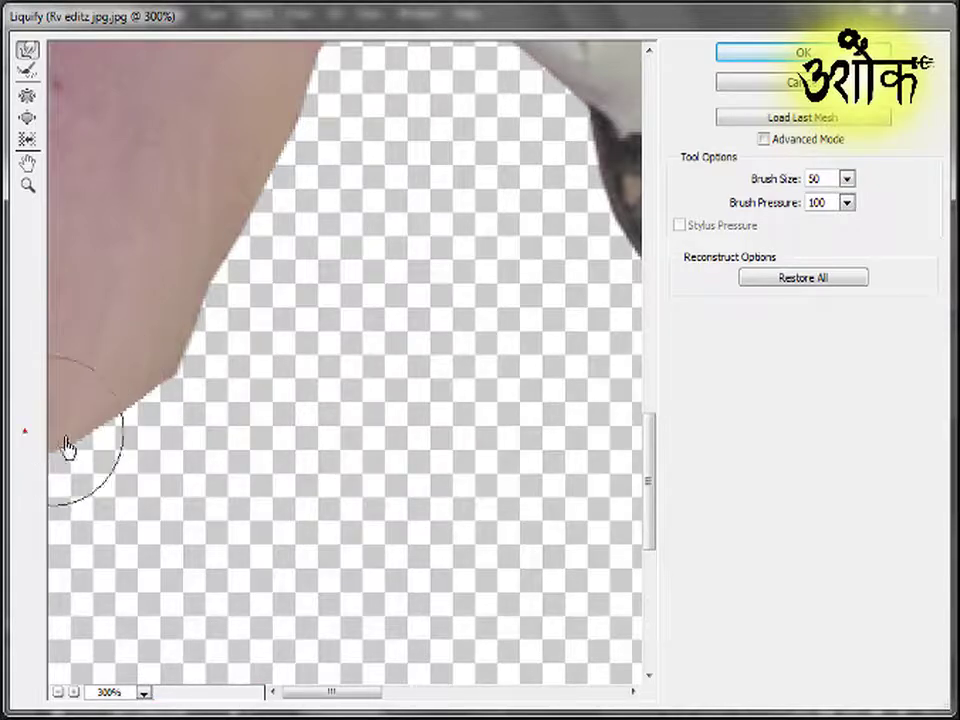
{"action": "mouse_move", "coordinate": [152, 374]}
{"action": "left_mouse_down"}
{"action": "mouse_move", "coordinate": [180, 397]}
{"action": "mouse_move", "coordinate": [221, 414]}
{"action": "mouse_move", "coordinate": [191, 393]}
{"action": "mouse_move", "coordinate": [210, 427]}
{"action": "left_mouse_up"}
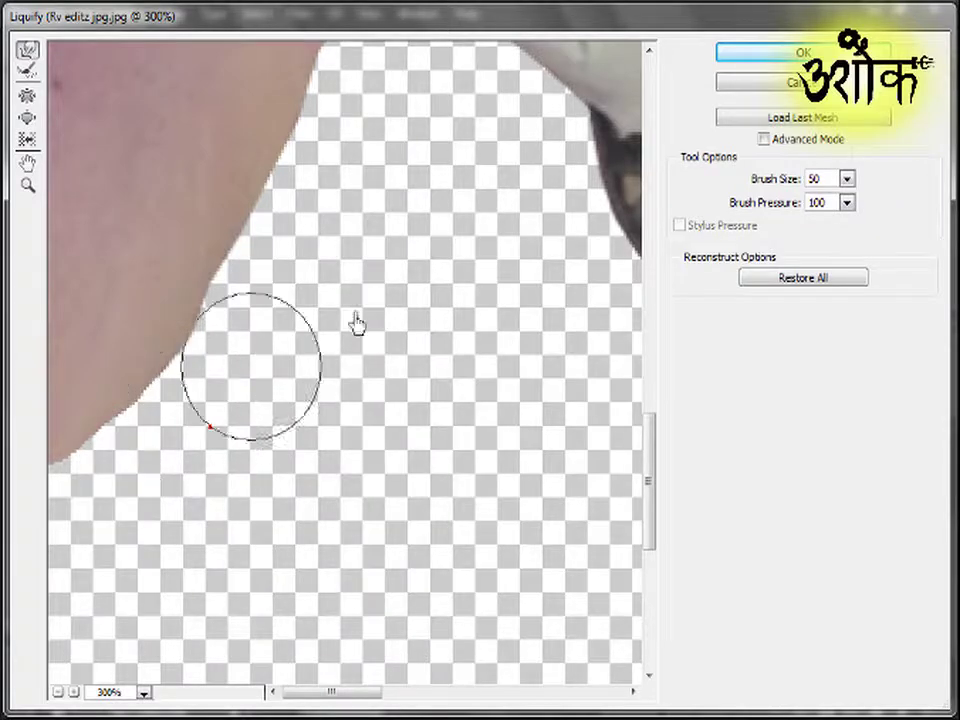
{"action": "left_click", "coordinate": [798, 54]}
{"action": "left_click", "coordinate": [790, 53]}
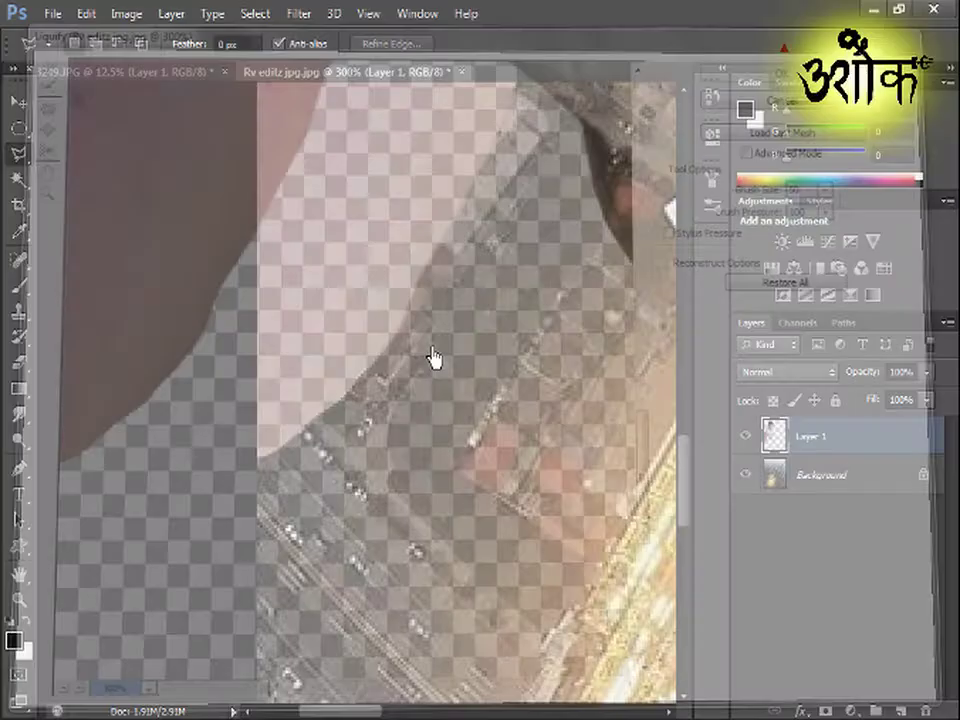
- Switch to the IMG_3249.JPG cutout document and activate the Move tool
{"action": "scroll", "coordinate": [305, 445], "scroll_direction": "down", "scroll_amount": 3}
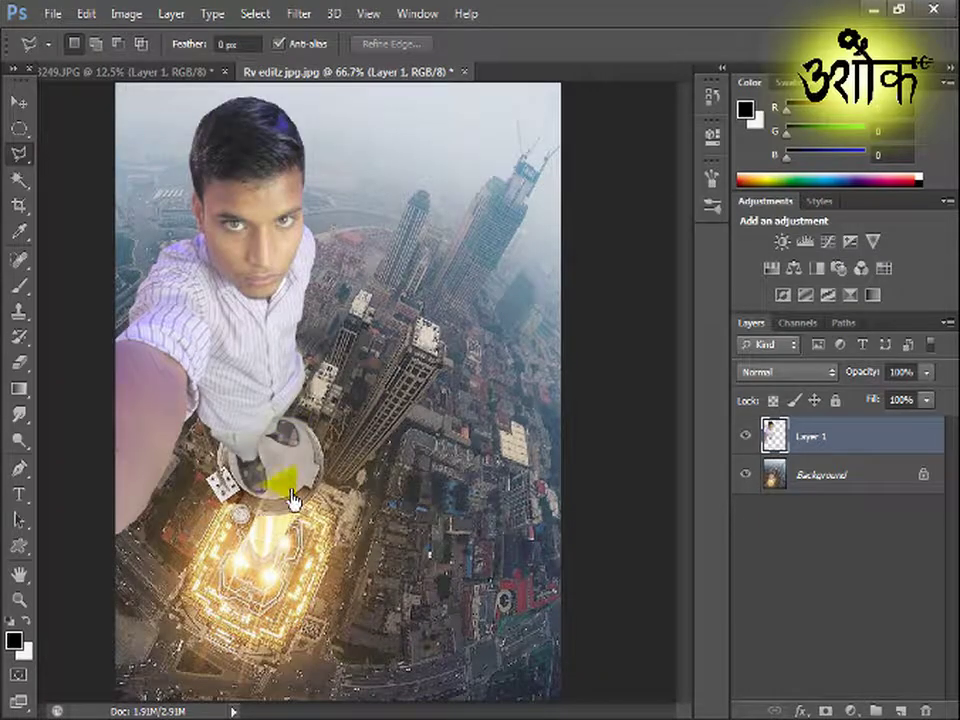
{"action": "scroll", "coordinate": [362, 375], "scroll_direction": "down", "scroll_amount": 1}
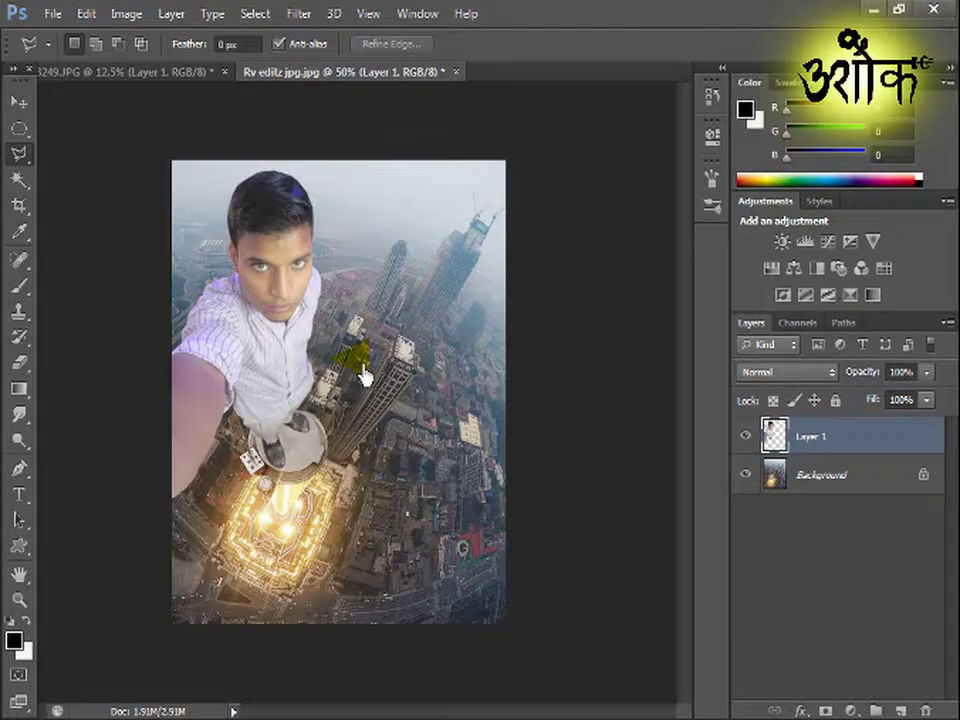
{"action": "scroll", "coordinate": [362, 375], "scroll_direction": "up", "scroll_amount": 1}
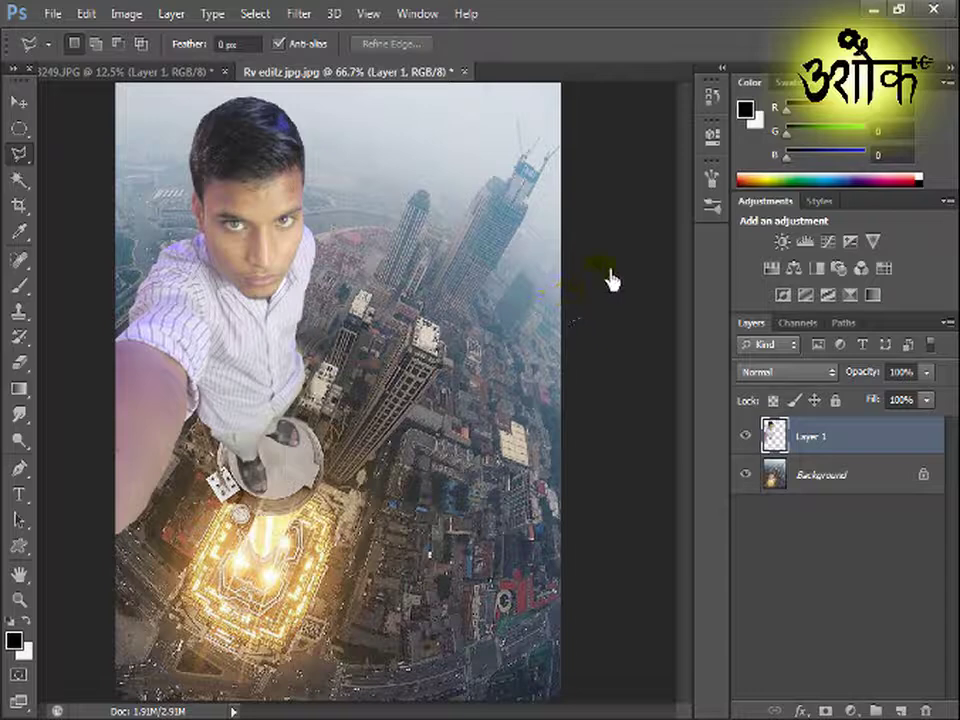
{"action": "left_click", "coordinate": [140, 71]}
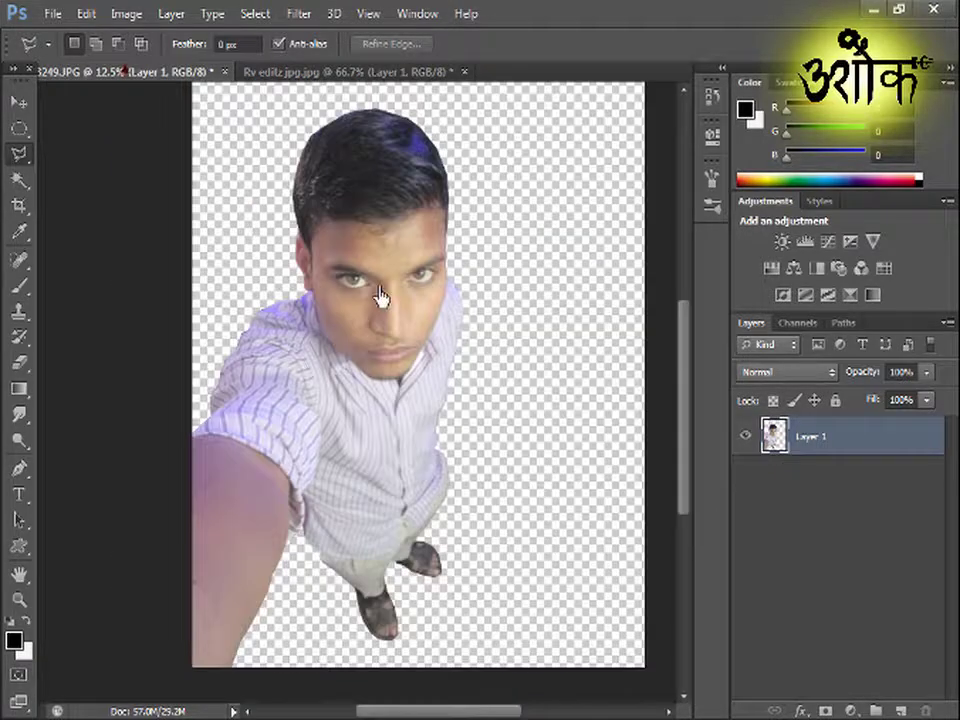
{"action": "right_click", "coordinate": [366, 282]}
{"action": "left_click", "coordinate": [294, 230]}
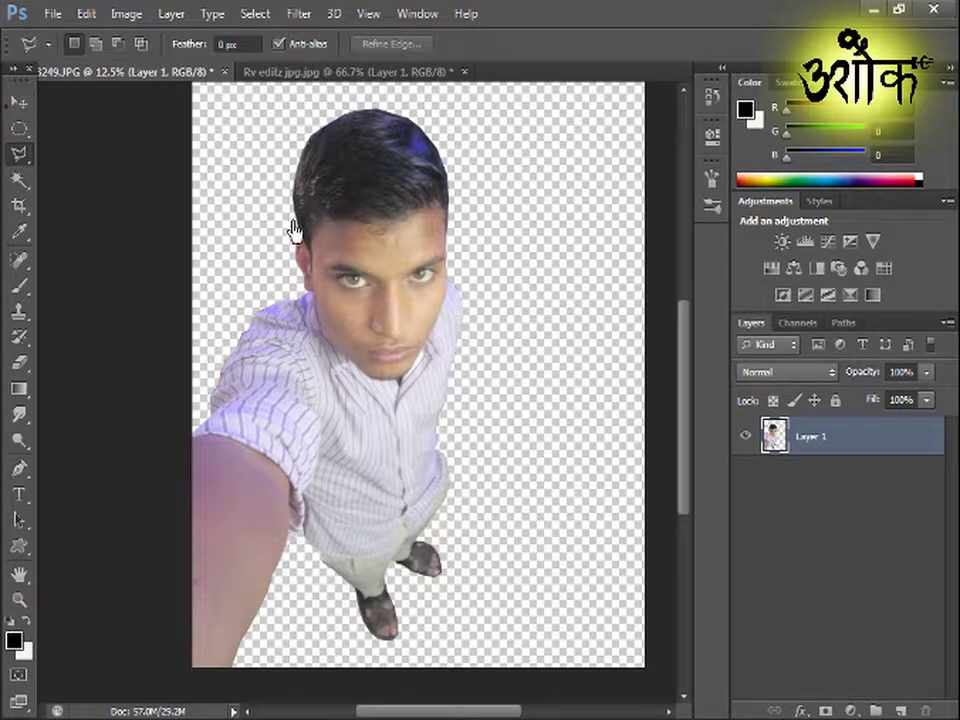
{"action": "left_click", "coordinate": [28, 106]}
{"action": "right_click", "coordinate": [402, 242]}
{"action": "left_click", "coordinate": [430, 256]}
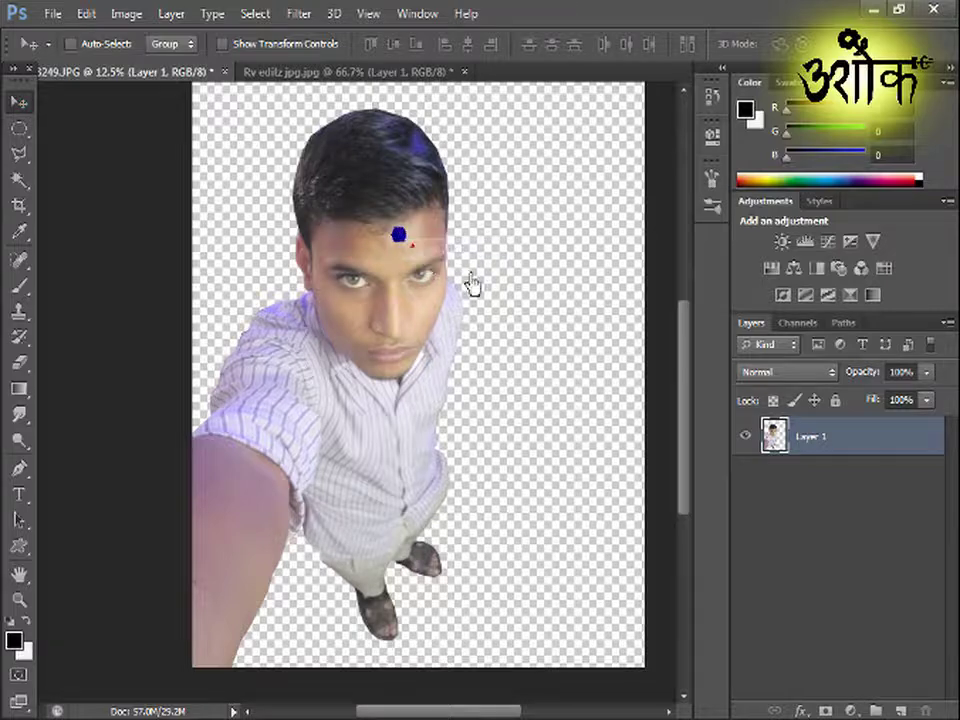
- Turn the cutout solid black with Levels by setting the white output level to 0, and copy the silhouette into Rv editz jpg.jpg
{"action": "key", "text": "i"}
{"action": "key", "text": "ctrl+l"}
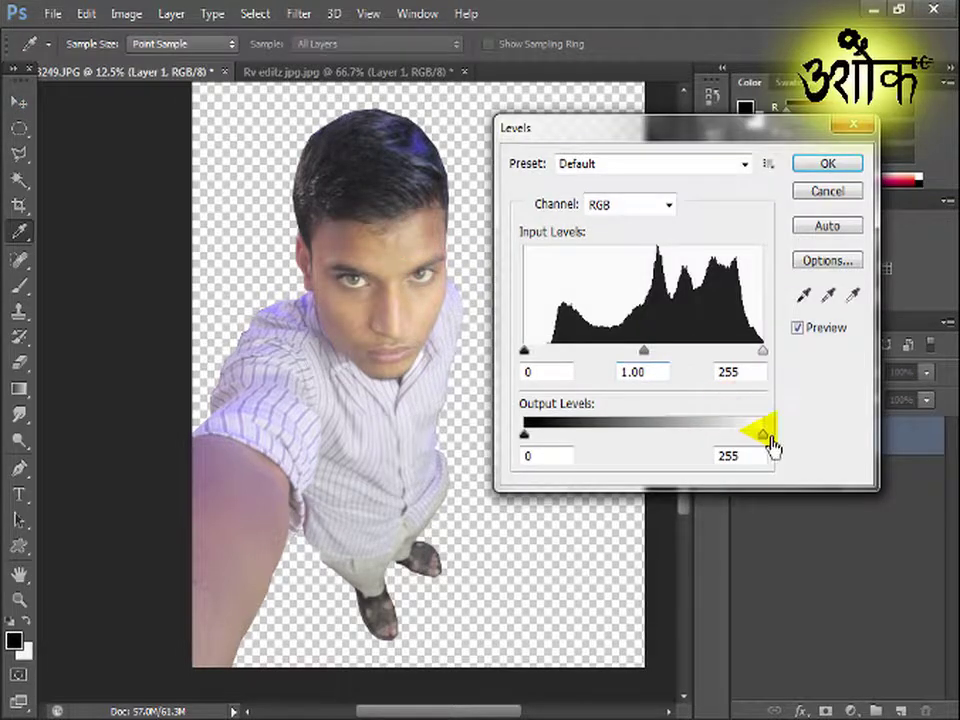
{"action": "left_click_drag", "start_coordinate": [738, 452], "coordinate": [533, 448]}
{"action": "left_click", "coordinate": [826, 166]}
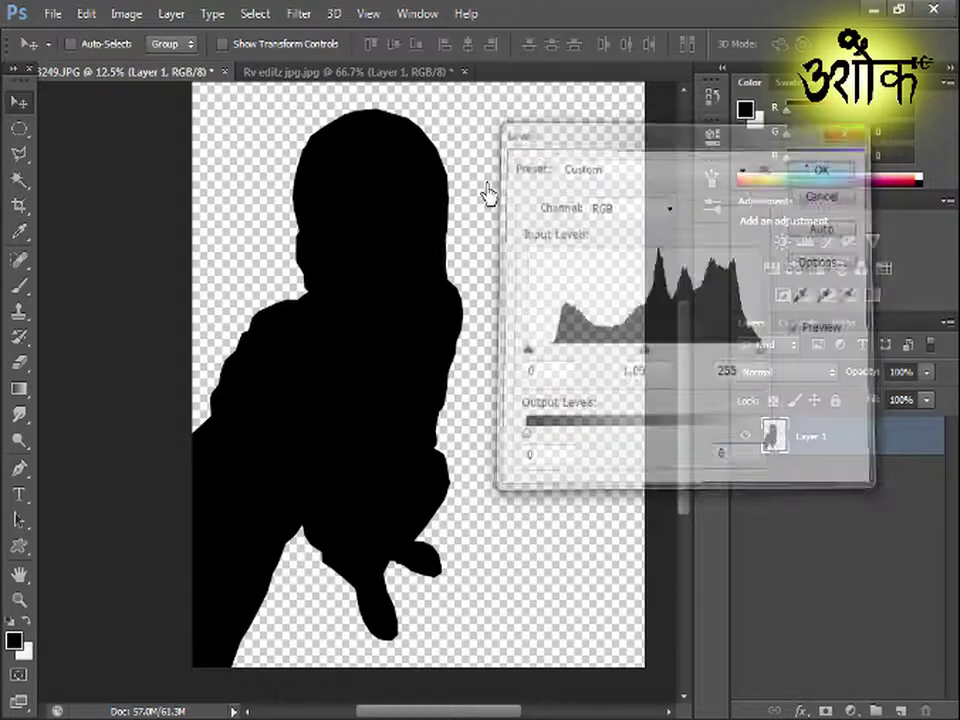
{"action": "left_click_drag", "start_coordinate": [327, 275], "coordinate": [321, 489]}
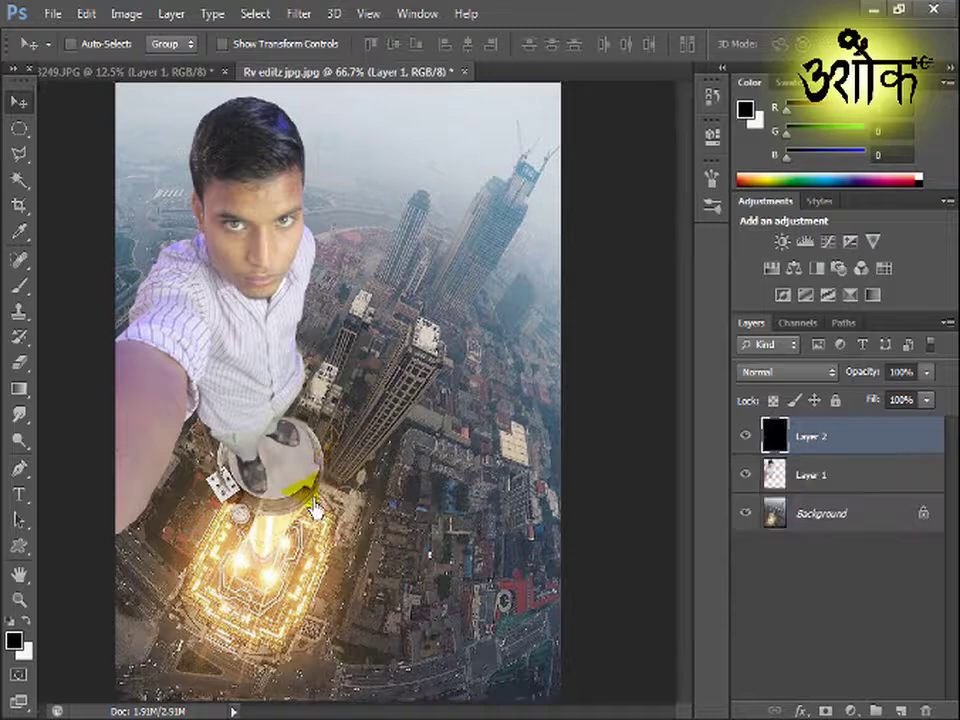
- Scale the black silhouette layer down with Free Transform to 13.82% width and 11.23% height, centred at X 160 px, Y 431 px
{"action": "key", "text": "ctrl+minus"}
{"action": "key", "text": "ctrl+minus"}
{"action": "key", "text": "ctrl+minus"}
{"action": "key", "text": "ctrl+minus"}
{"action": "key", "text": "ctrl+minus"}
{"action": "key", "text": "ctrl+minus"}
{"action": "key", "text": "ctrl+minus"}
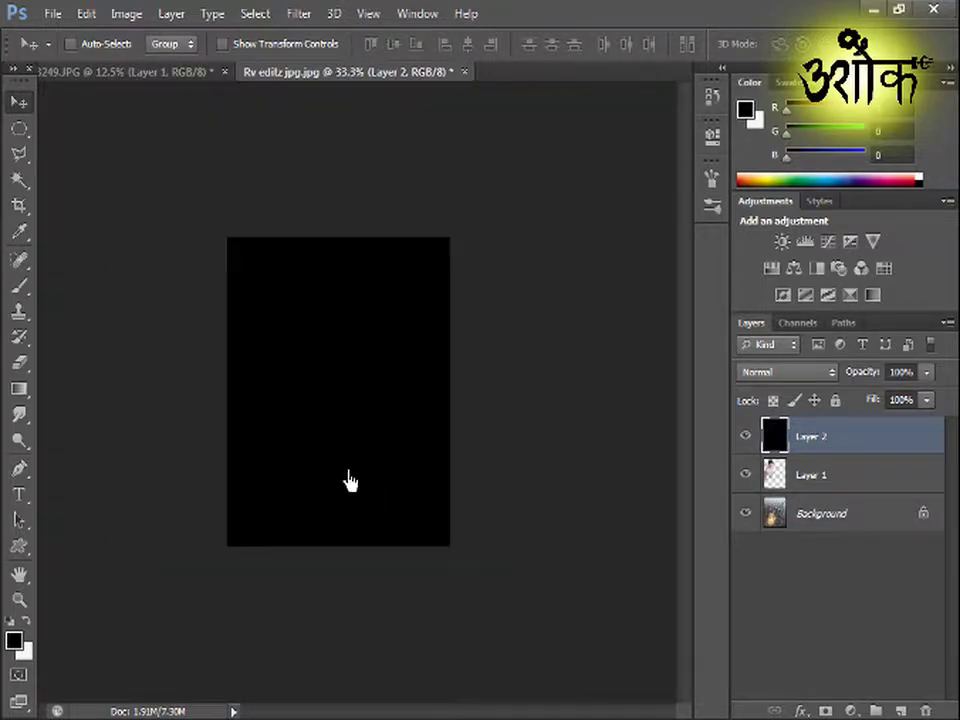
{"action": "key", "text": "ctrl+t"}
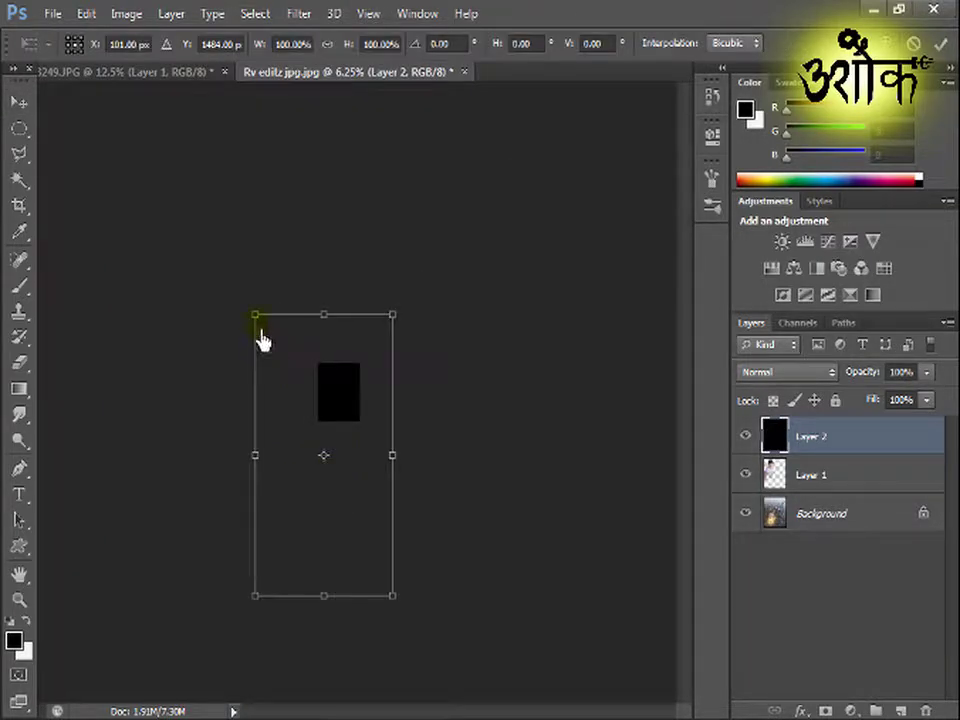
{"action": "left_click_drag", "start_coordinate": [257, 318], "coordinate": [354, 430]}
{"action": "key", "text": "ctrl+plus"}
{"action": "key", "text": "ctrl+plus"}
{"action": "key", "text": "ctrl+plus"}
{"action": "key", "text": "ctrl+plus"}
{"action": "key", "text": "ctrl+plus"}
{"action": "key", "text": "ctrl+plus"}
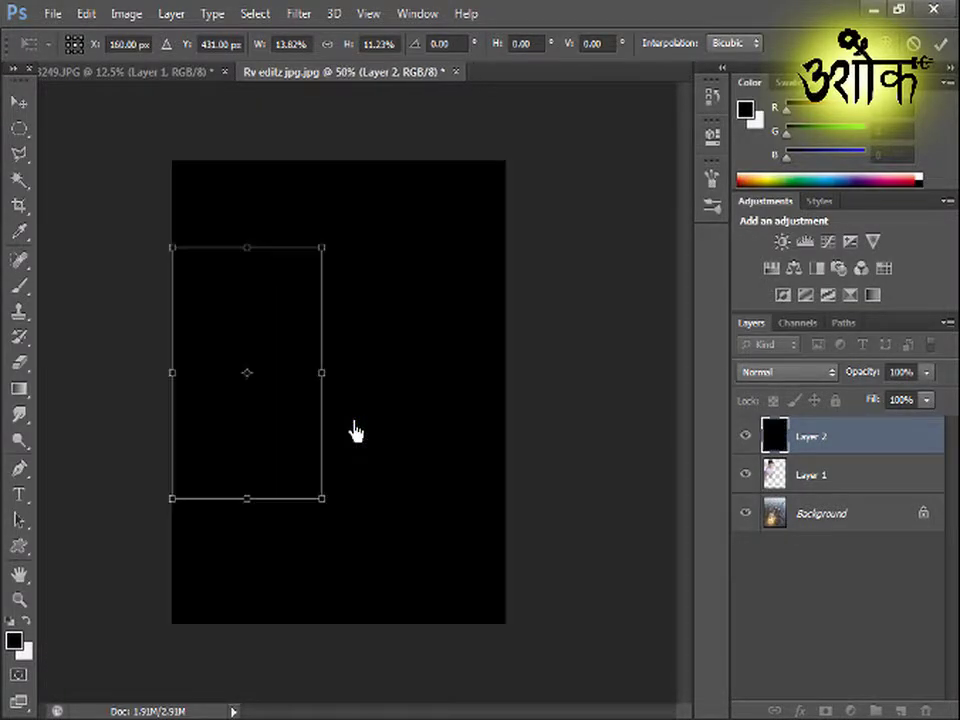
{"action": "key", "text": "ctrl+plus"}
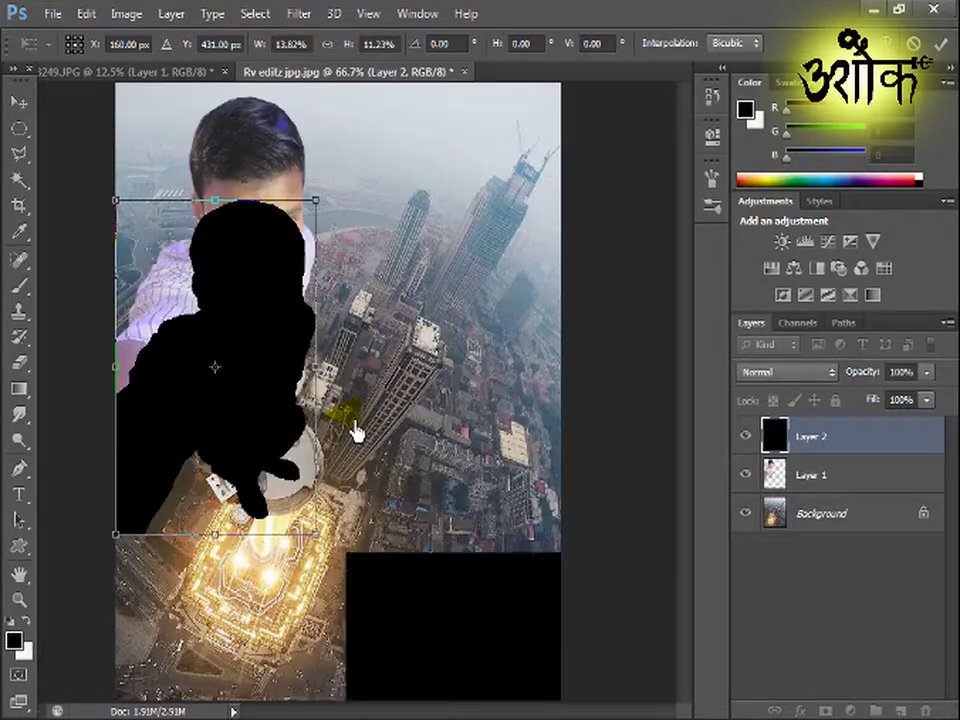
- Skew the silhouette by lowering both upper corners to about the upper arm, squashing its height to 6.69% with a 3.75° vertical skew
{"action": "right_click", "coordinate": [255, 325]}
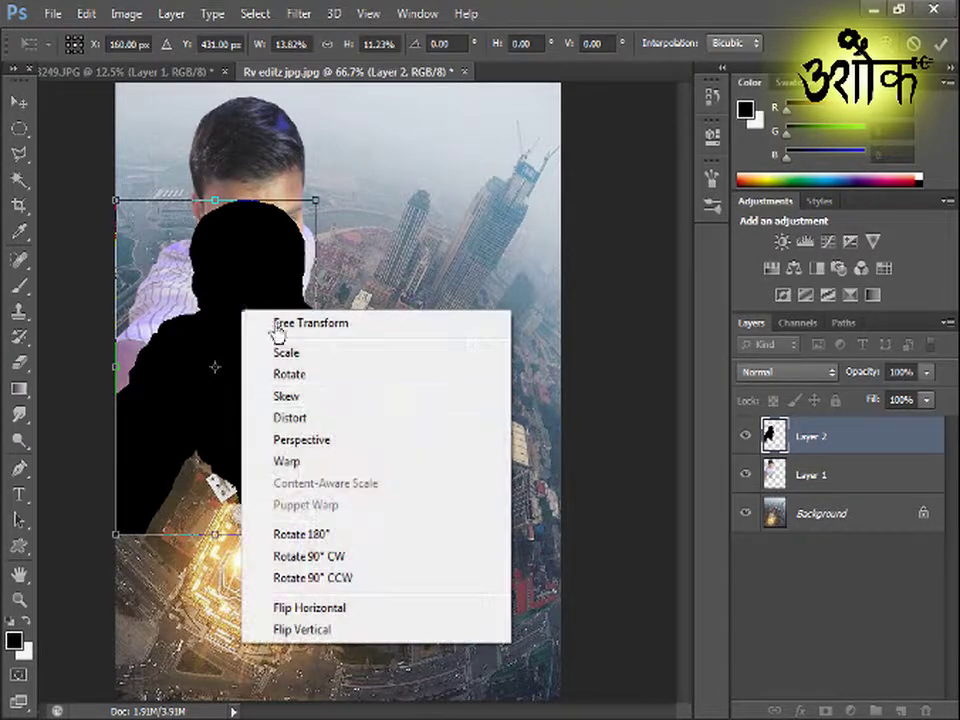
{"action": "left_click", "coordinate": [337, 412]}
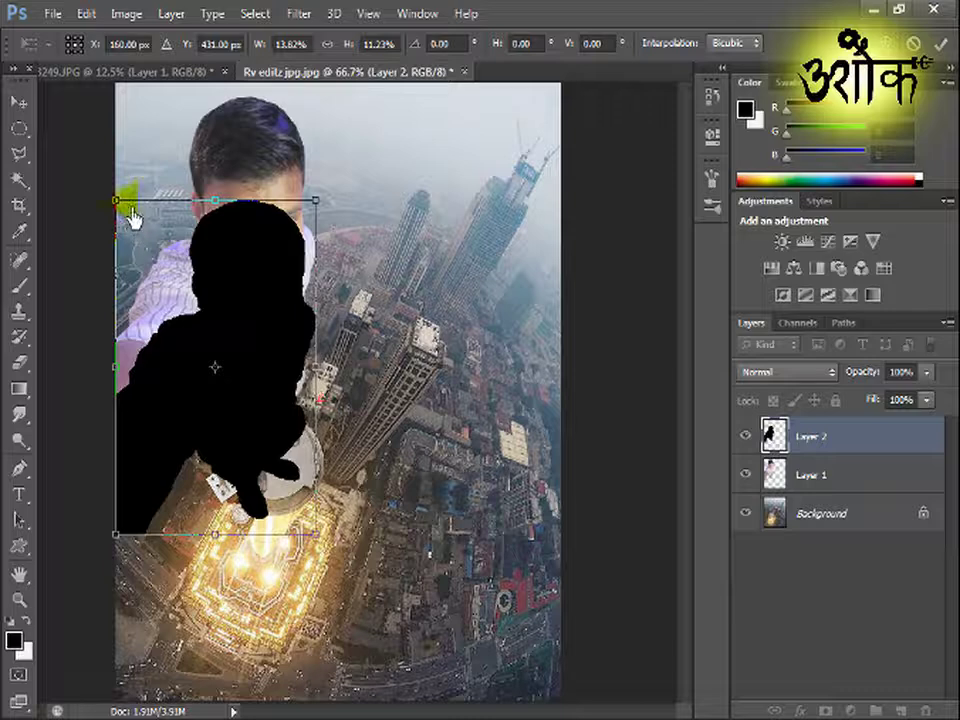
{"action": "left_click_drag", "start_coordinate": [124, 204], "coordinate": [205, 340]}
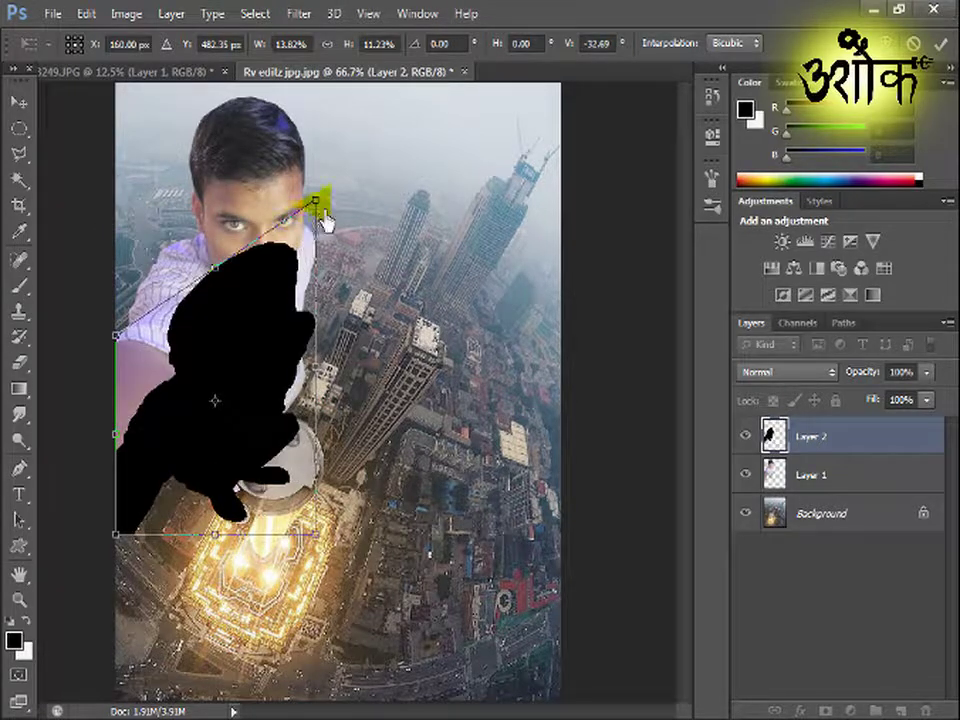
{"action": "left_click_drag", "start_coordinate": [302, 272], "coordinate": [210, 381]}
- Flip the silhouette horizontally, move it right to X 305.30 px and apply the transformation
{"action": "right_click", "coordinate": [195, 368]}
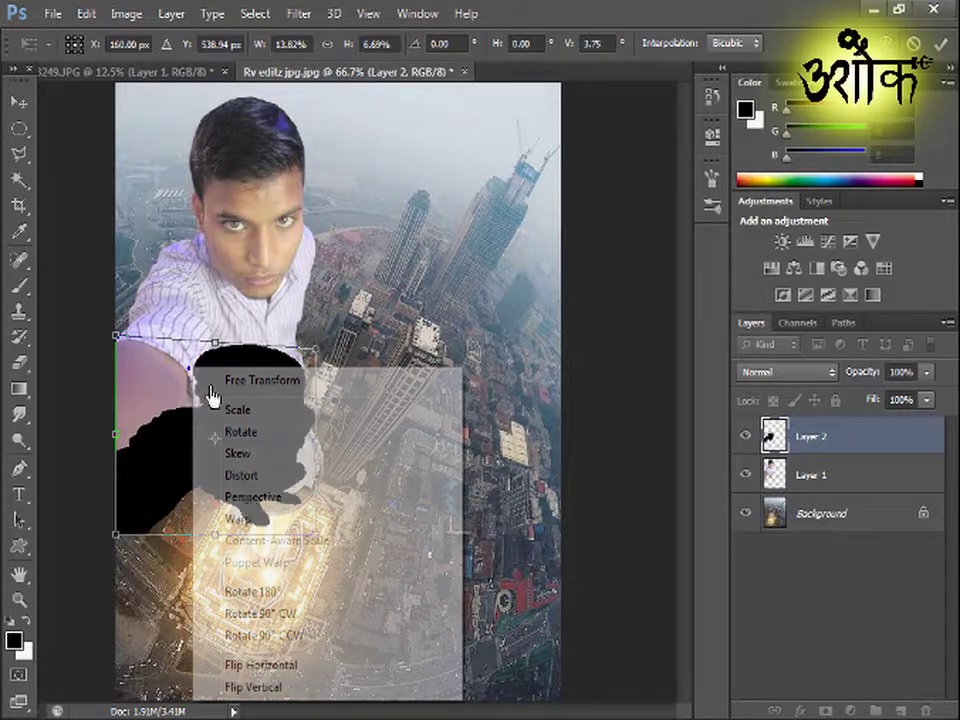
{"action": "left_click", "coordinate": [279, 665]}
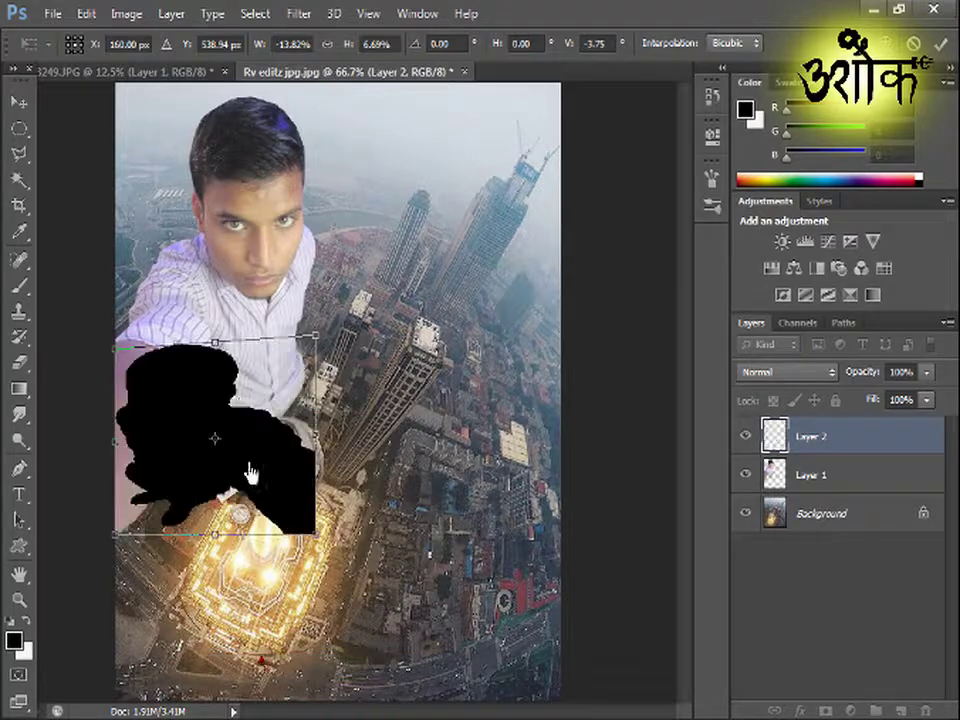
{"action": "left_click_drag", "start_coordinate": [219, 402], "coordinate": [340, 398]}
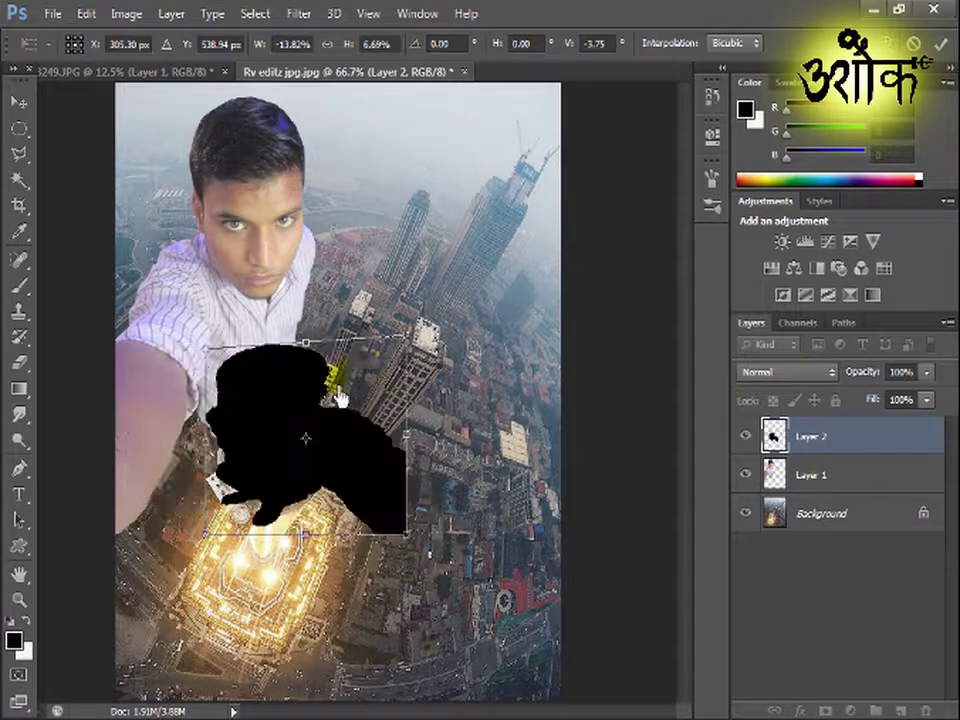
{"action": "left_click", "coordinate": [24, 115]}
{"action": "key", "text": "Return"}
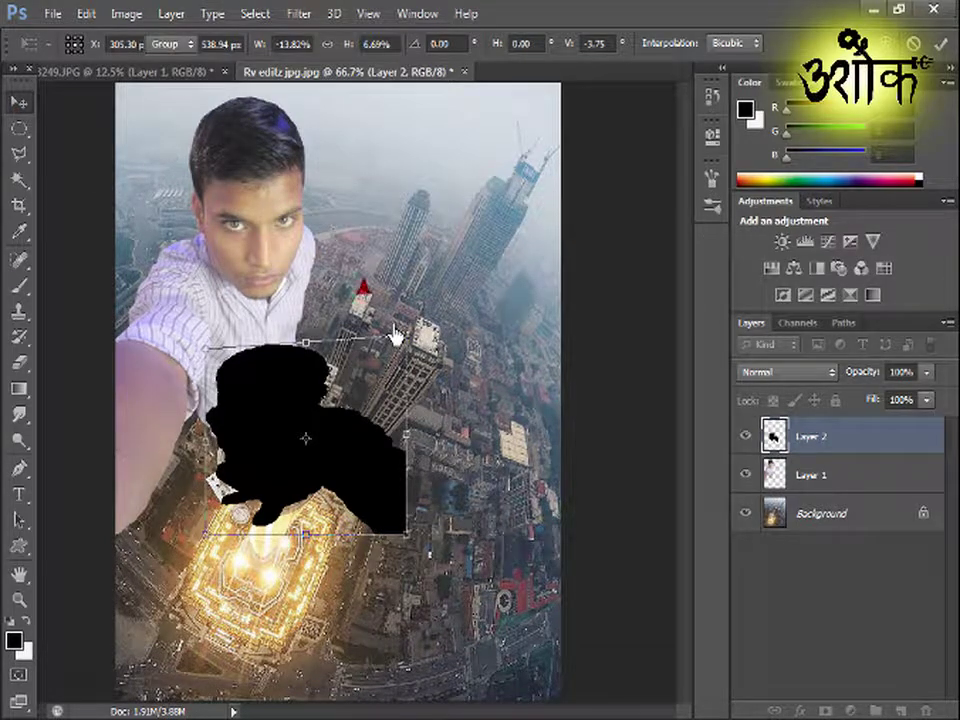
- Rotate the silhouette 87.64° with Free Transform and move it beside the person's feet at X 345.08 px, Y 642.45 px
{"action": "key", "text": "ctrl+t"}
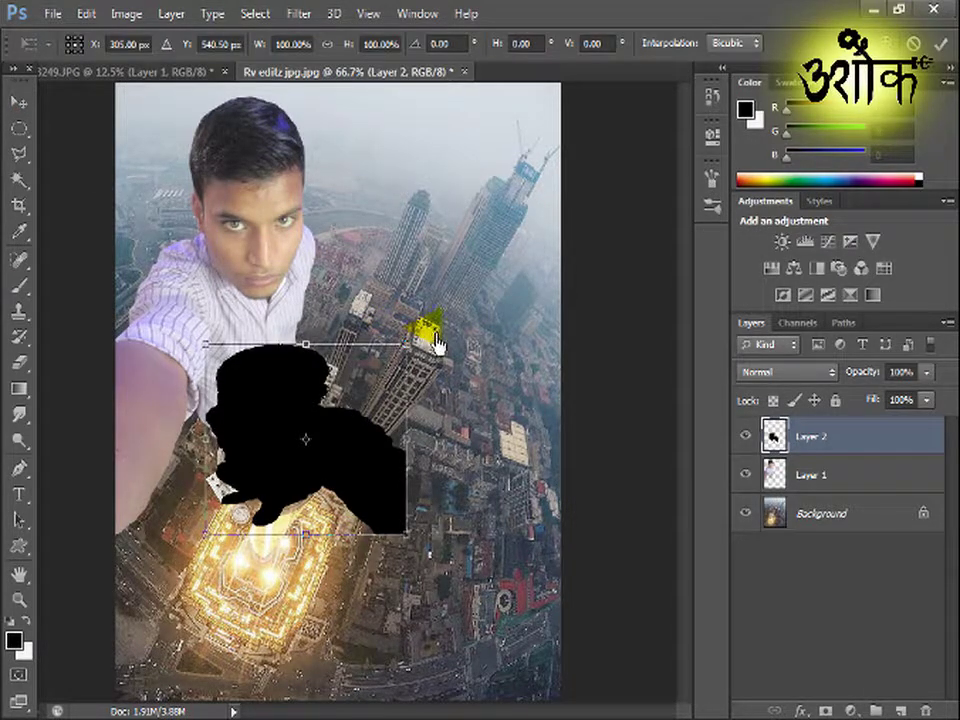
{"action": "left_click_drag", "start_coordinate": [429, 339], "coordinate": [428, 553]}
{"action": "left_click_drag", "start_coordinate": [305, 403], "coordinate": [360, 484]}
{"action": "left_click_drag", "start_coordinate": [462, 382], "coordinate": [508, 408]}
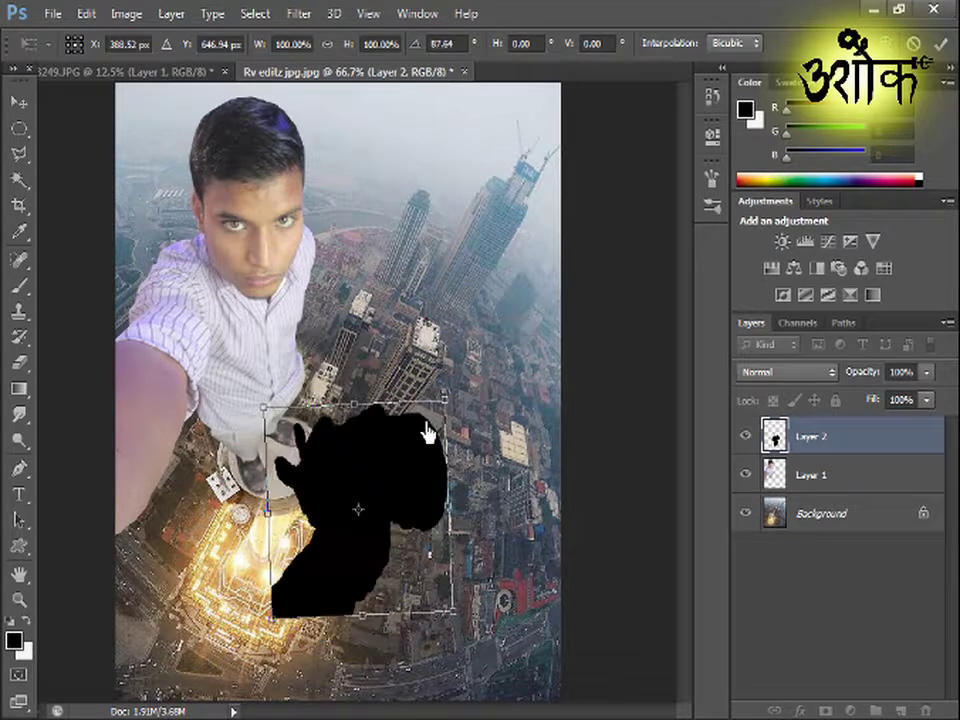
{"action": "left_click_drag", "start_coordinate": [394, 455], "coordinate": [363, 448]}
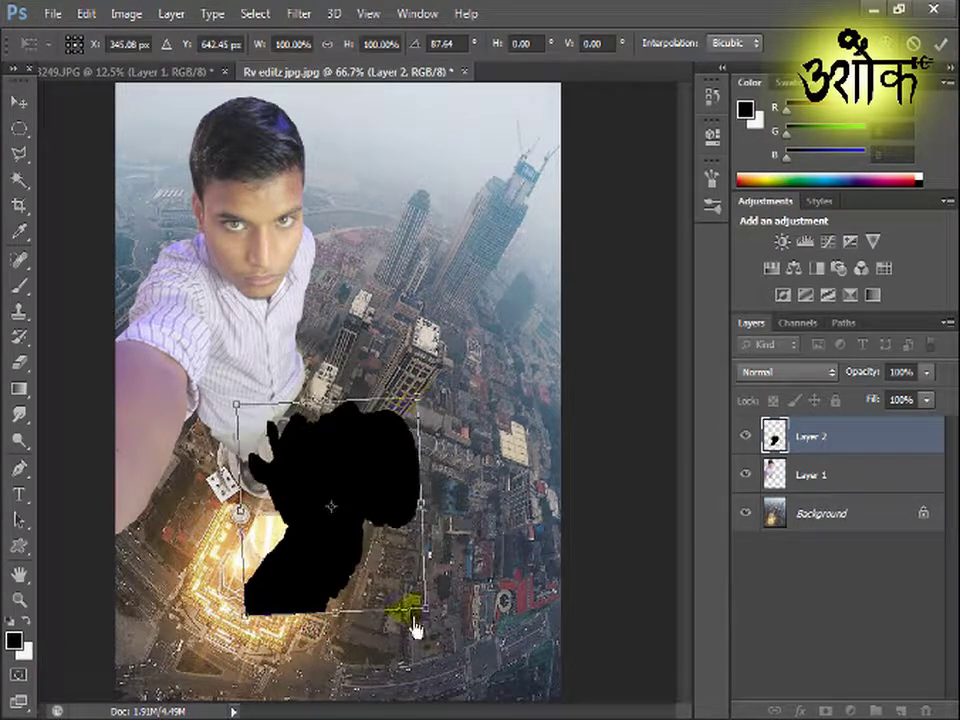
{"action": "left_click_drag", "start_coordinate": [440, 622], "coordinate": [512, 700]}
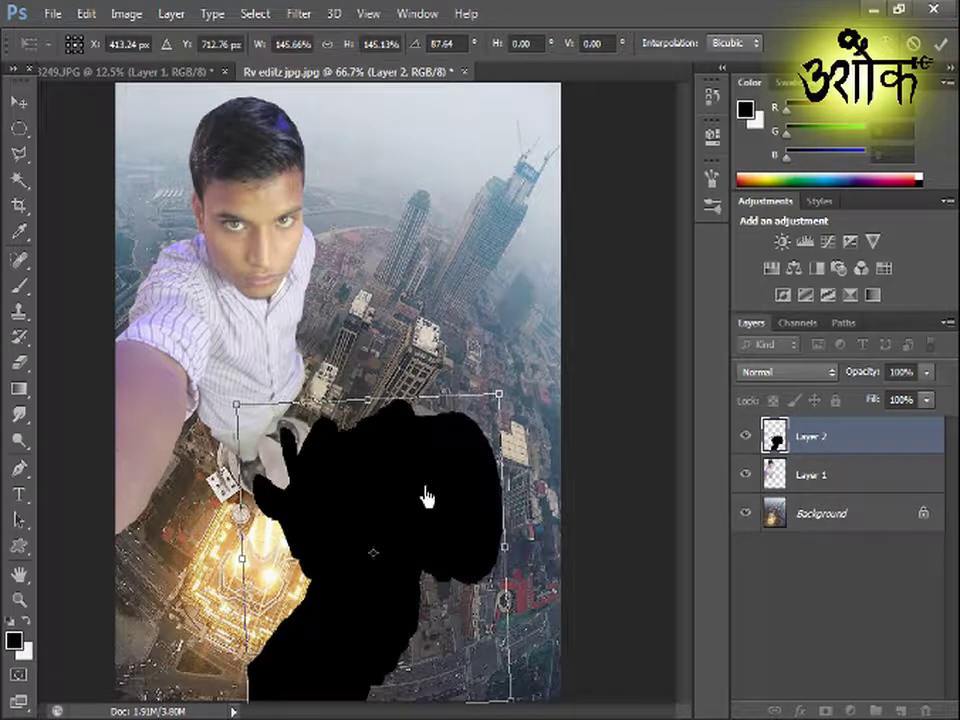
{"action": "left_click_drag", "start_coordinate": [425, 495], "coordinate": [470, 405]}
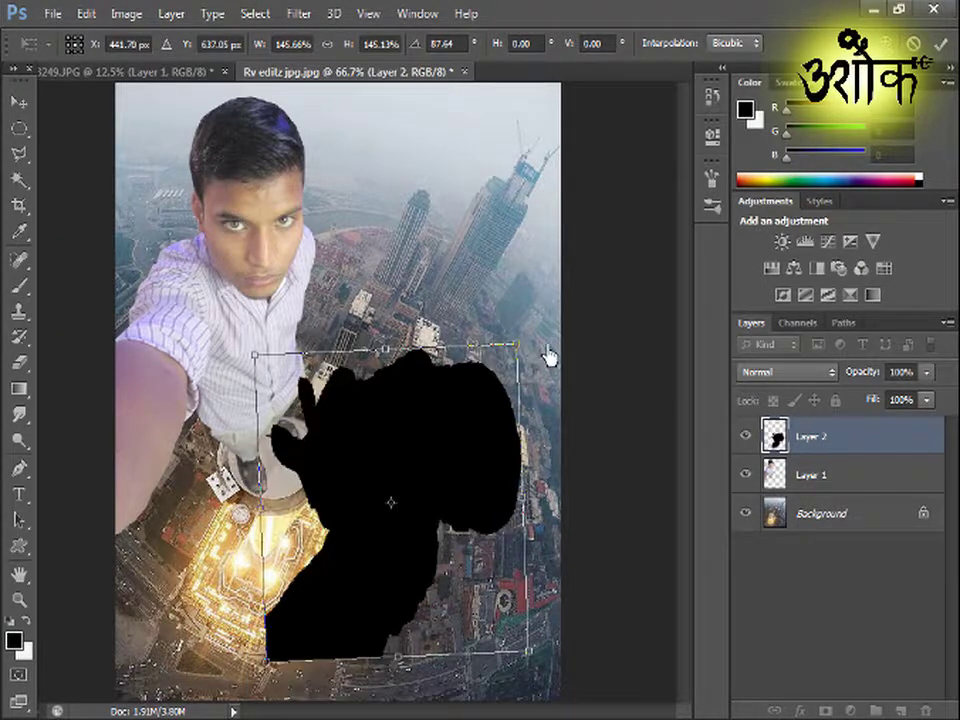
{"action": "left_click_drag", "start_coordinate": [528, 362], "coordinate": [430, 298]}
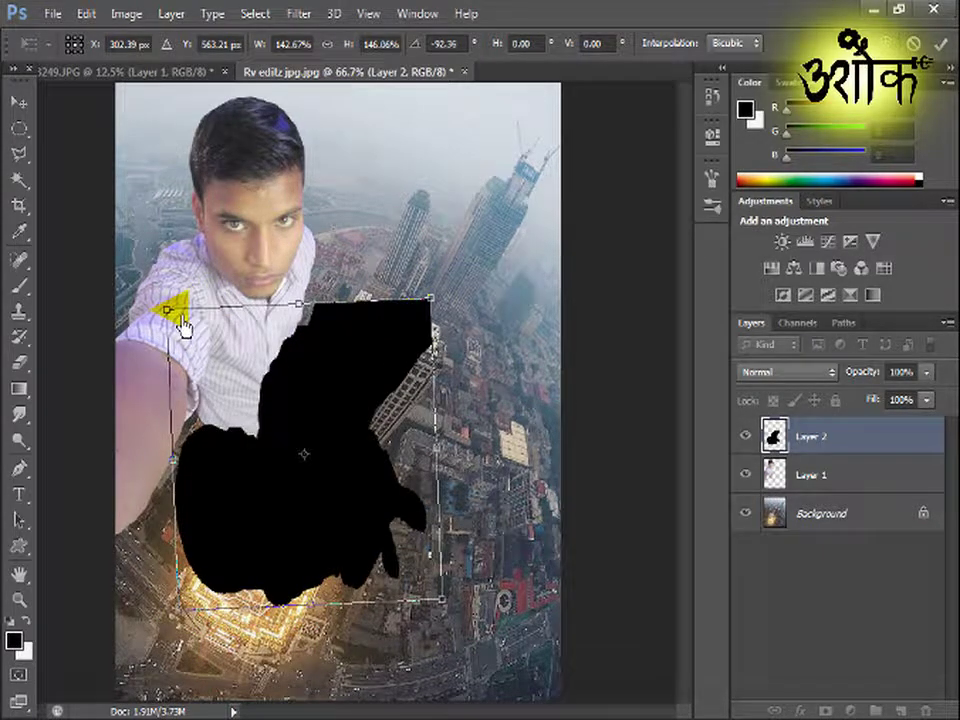
{"action": "left_click_drag", "start_coordinate": [182, 325], "coordinate": [560, 684]}
{"action": "left_click_drag", "start_coordinate": [524, 636], "coordinate": [376, 506]}
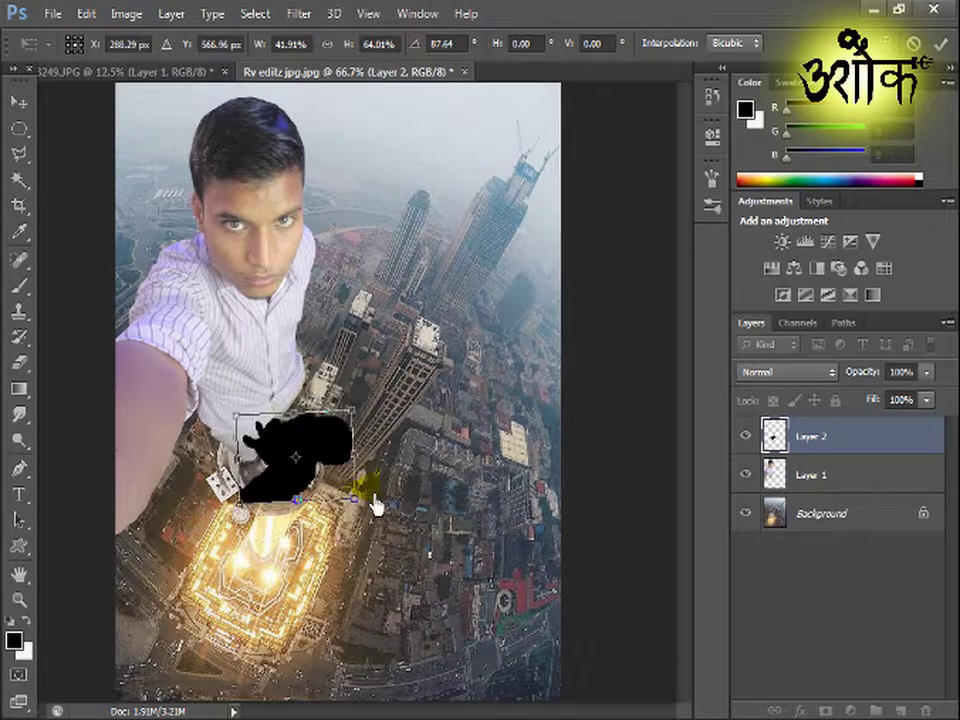
- Scale the silhouette to 121.51% width and 174.51% height, move it to about X 438 px, Y 668 px and apply the transformation
{"action": "left_click_drag", "start_coordinate": [433, 582], "coordinate": [567, 645]}
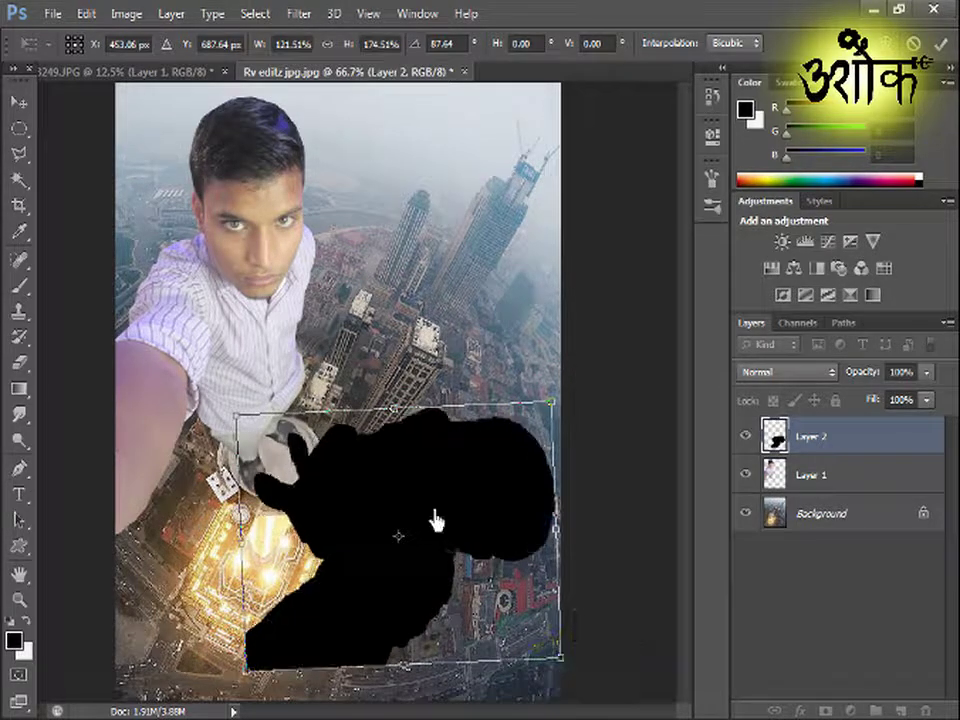
{"action": "mouse_move", "coordinate": [435, 521]}
{"action": "left_mouse_down"}
{"action": "mouse_move", "coordinate": [418, 504]}
{"action": "mouse_move", "coordinate": [426, 508]}
{"action": "left_mouse_up"}
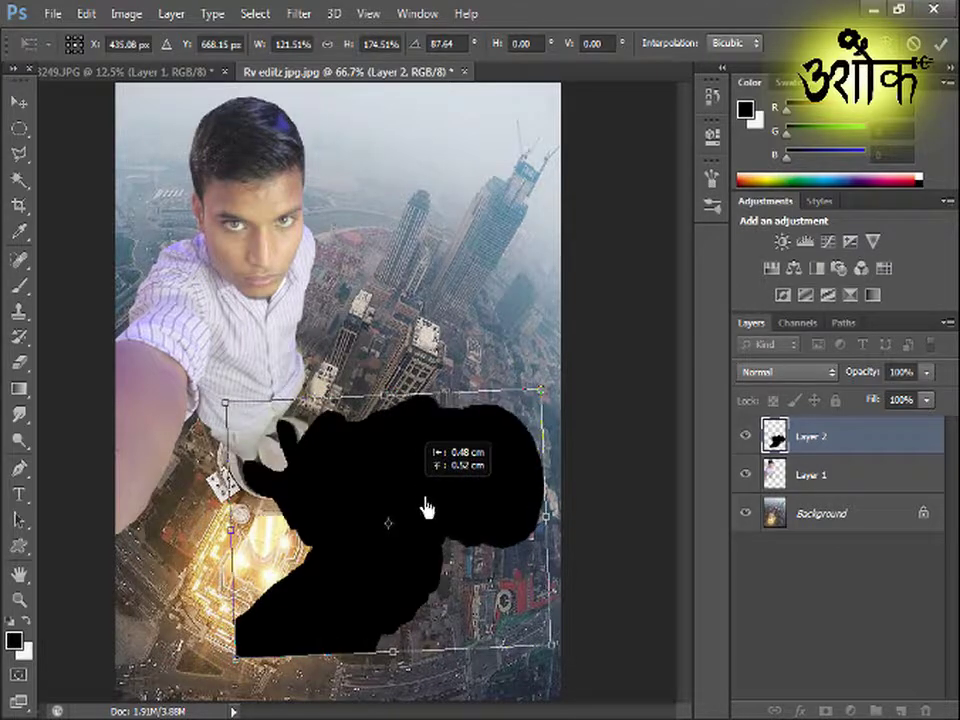
{"action": "key", "text": "v"}
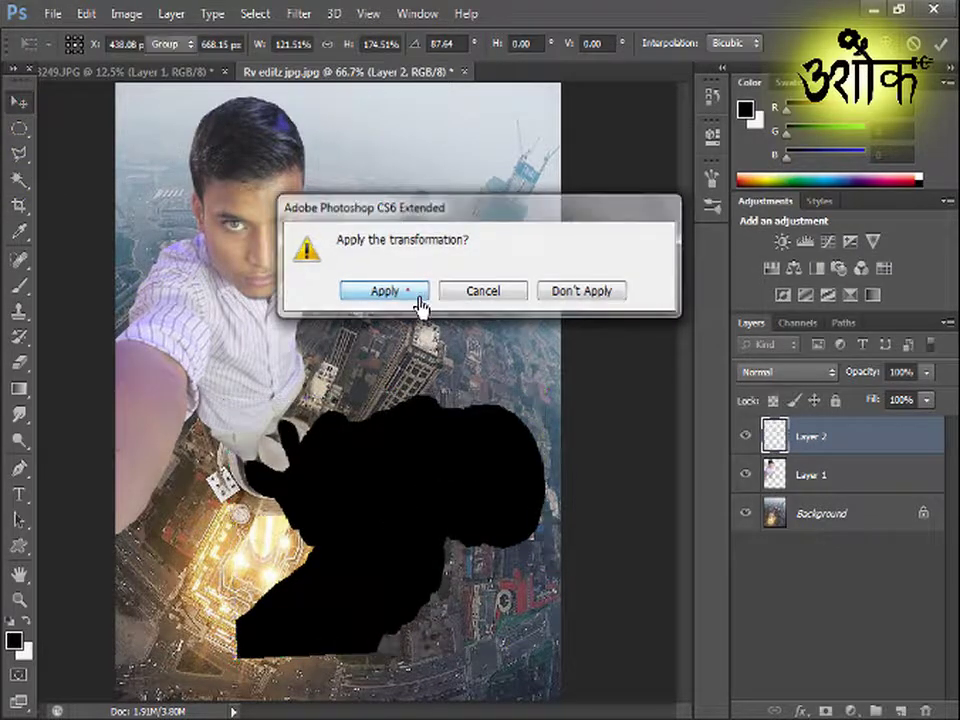
{"action": "left_click", "coordinate": [420, 300]}
- Erase the silhouette outside the round rooftop platform with a soft 88 px eraser, leaving only the shadow around the person's feet
{"action": "left_click", "coordinate": [21, 365]}
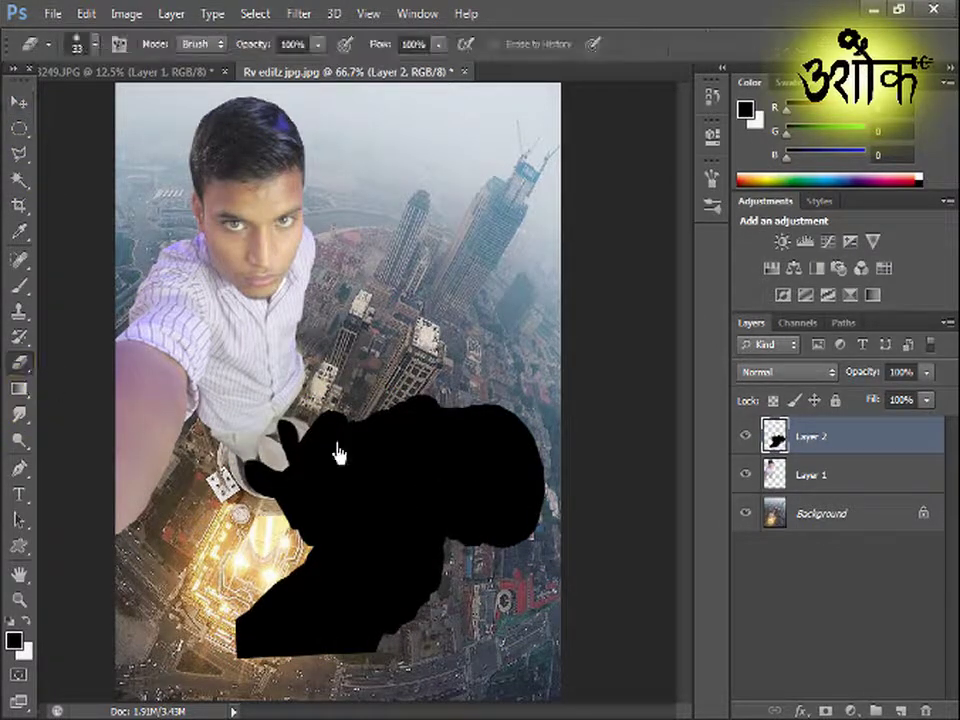
{"action": "mouse_move", "coordinate": [438, 545]}
{"action": "left_mouse_down"}
{"action": "mouse_move", "coordinate": [477, 560]}
{"action": "mouse_move", "coordinate": [501, 479]}
{"action": "left_mouse_up"}
{"action": "left_click", "coordinate": [100, 42]}
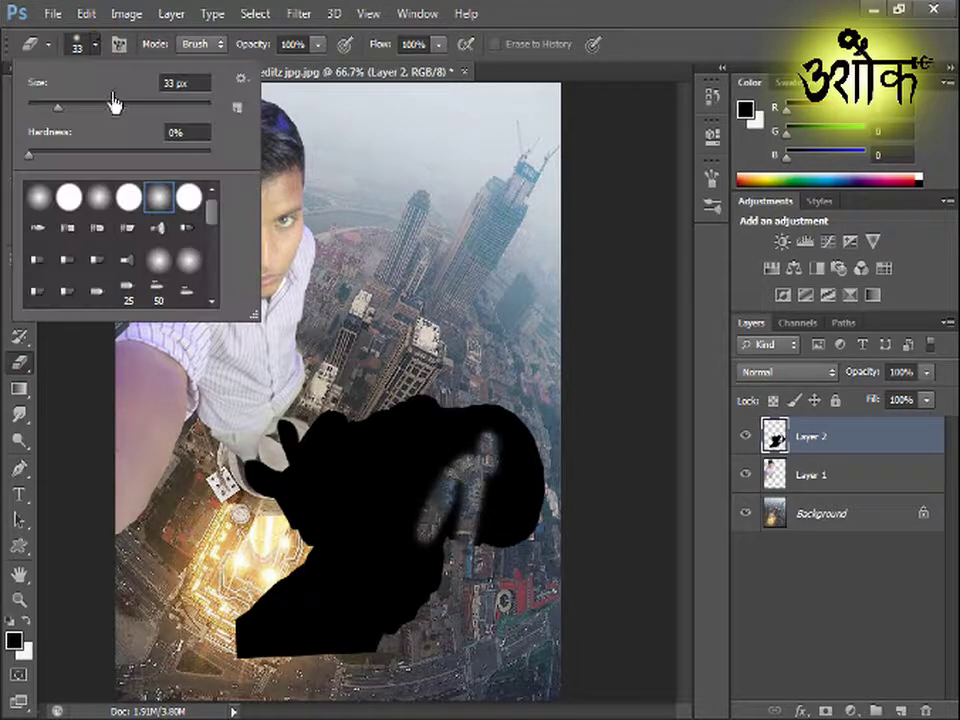
{"action": "double_click", "coordinate": [175, 201]}
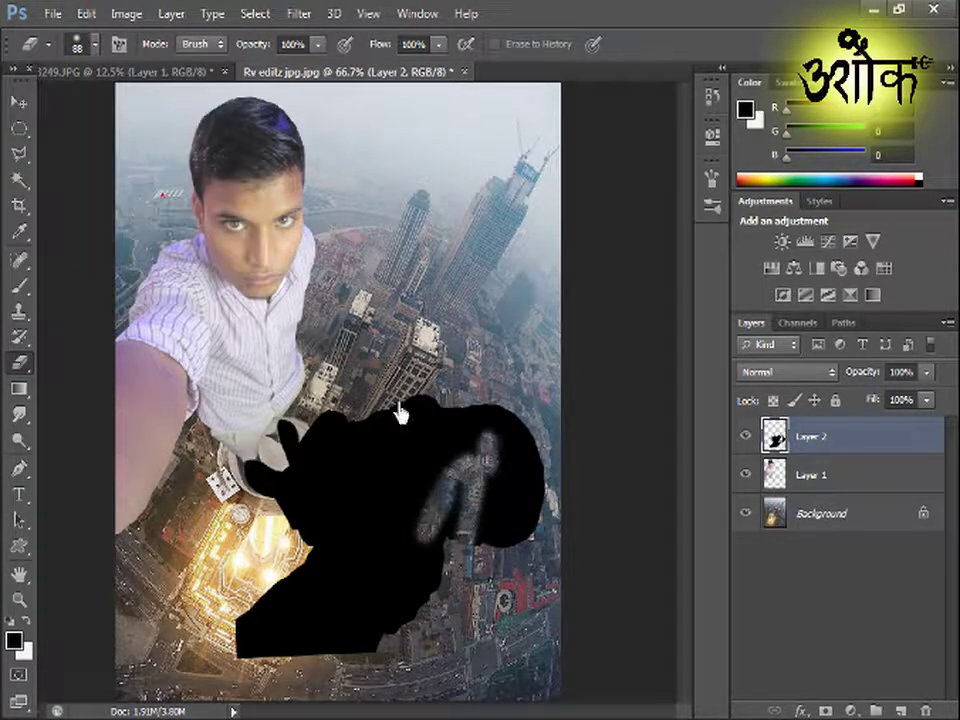
{"action": "mouse_move", "coordinate": [476, 462]}
{"action": "left_mouse_down"}
{"action": "mouse_move", "coordinate": [522, 490]}
{"action": "mouse_move", "coordinate": [553, 458]}
{"action": "mouse_move", "coordinate": [569, 466]}
{"action": "mouse_move", "coordinate": [512, 458]}
{"action": "mouse_move", "coordinate": [482, 484]}
{"action": "mouse_move", "coordinate": [460, 562]}
{"action": "mouse_move", "coordinate": [359, 636]}
{"action": "mouse_move", "coordinate": [243, 688]}
{"action": "mouse_move", "coordinate": [196, 692]}
{"action": "mouse_move", "coordinate": [339, 660]}
{"action": "mouse_move", "coordinate": [352, 629]}
{"action": "mouse_move", "coordinate": [332, 651]}
{"action": "mouse_move", "coordinate": [293, 617]}
{"action": "mouse_move", "coordinate": [310, 596]}
{"action": "mouse_move", "coordinate": [331, 596]}
{"action": "mouse_move", "coordinate": [299, 589]}
{"action": "mouse_move", "coordinate": [393, 560]}
{"action": "mouse_move", "coordinate": [425, 514]}
{"action": "mouse_move", "coordinate": [441, 440]}
{"action": "left_mouse_up"}
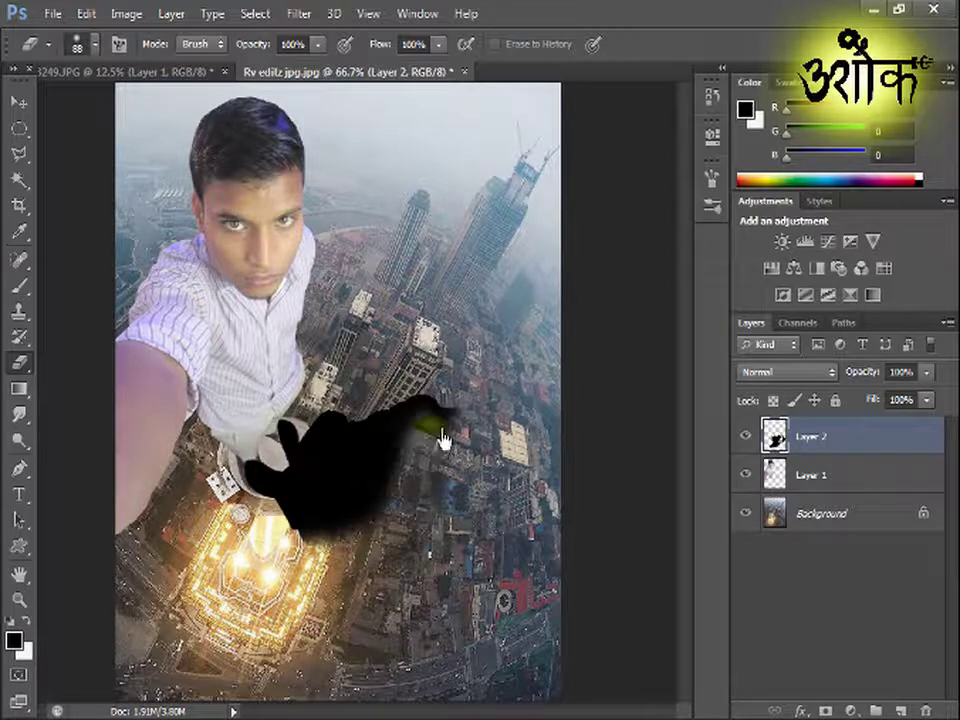
{"action": "mouse_move", "coordinate": [420, 585]}
{"action": "left_mouse_down"}
{"action": "mouse_move", "coordinate": [414, 470]}
{"action": "mouse_move", "coordinate": [426, 402]}
{"action": "mouse_move", "coordinate": [374, 503]}
{"action": "mouse_move", "coordinate": [336, 544]}
{"action": "mouse_move", "coordinate": [297, 553]}
{"action": "mouse_move", "coordinate": [325, 523]}
{"action": "mouse_move", "coordinate": [350, 418]}
{"action": "left_mouse_up"}
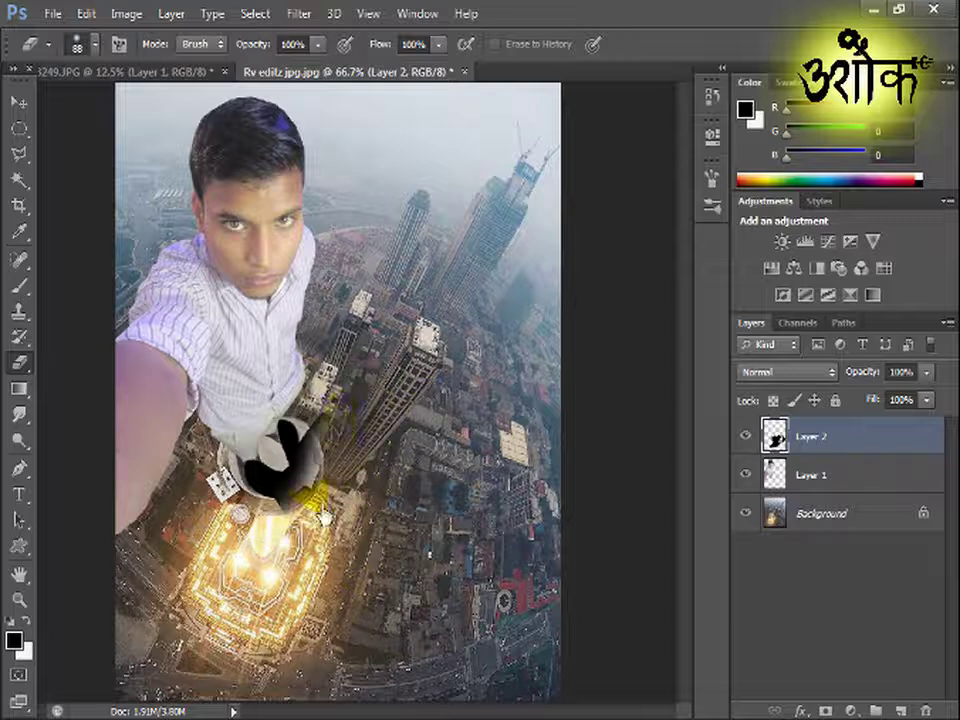
{"action": "left_click_drag", "start_coordinate": [321, 512], "coordinate": [287, 521]}
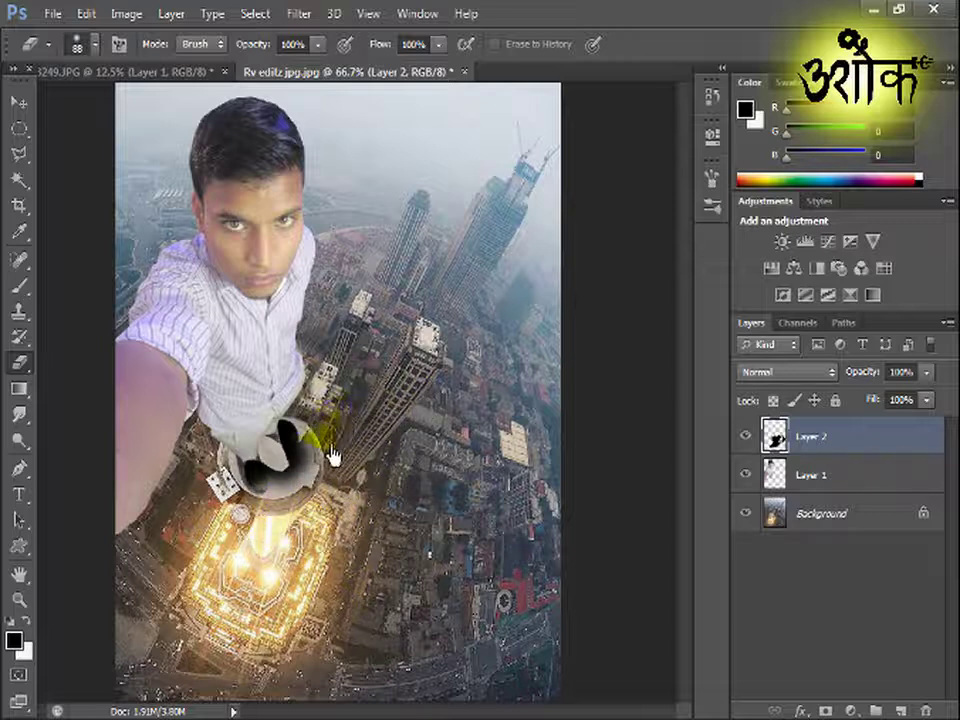
- Shift the remaining shadow slightly left and down at the person's feet with the Move tool
{"action": "key", "text": "ctrl+plus"}
{"action": "key", "text": "ctrl+plus"}
{"action": "key", "text": "ctrl+plus"}
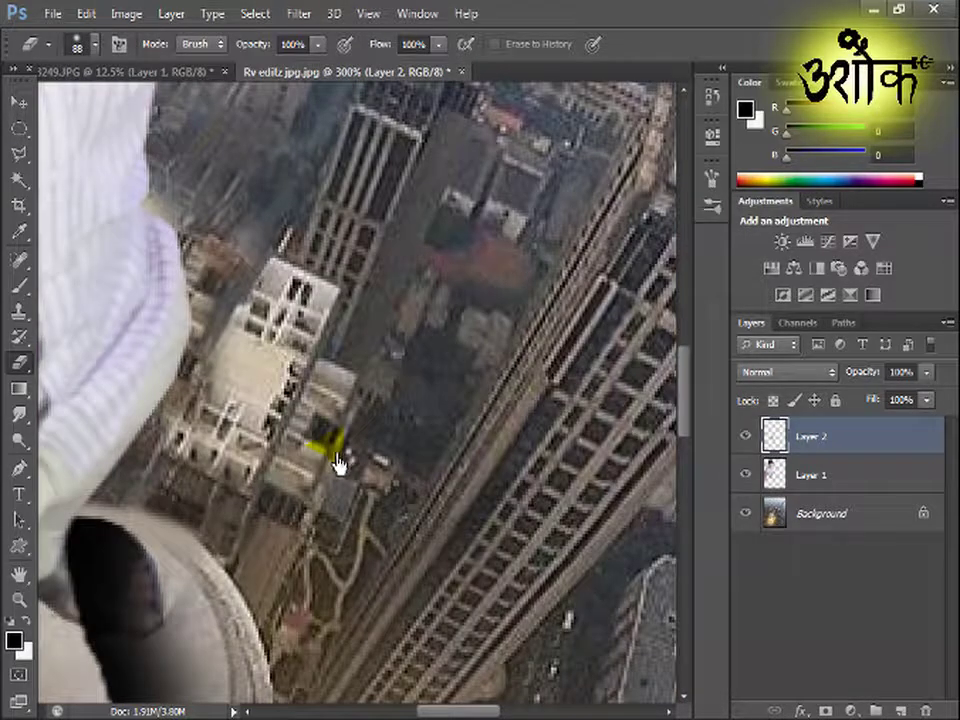
{"action": "left_click_drag", "start_coordinate": [257, 445], "coordinate": [436, 272]}
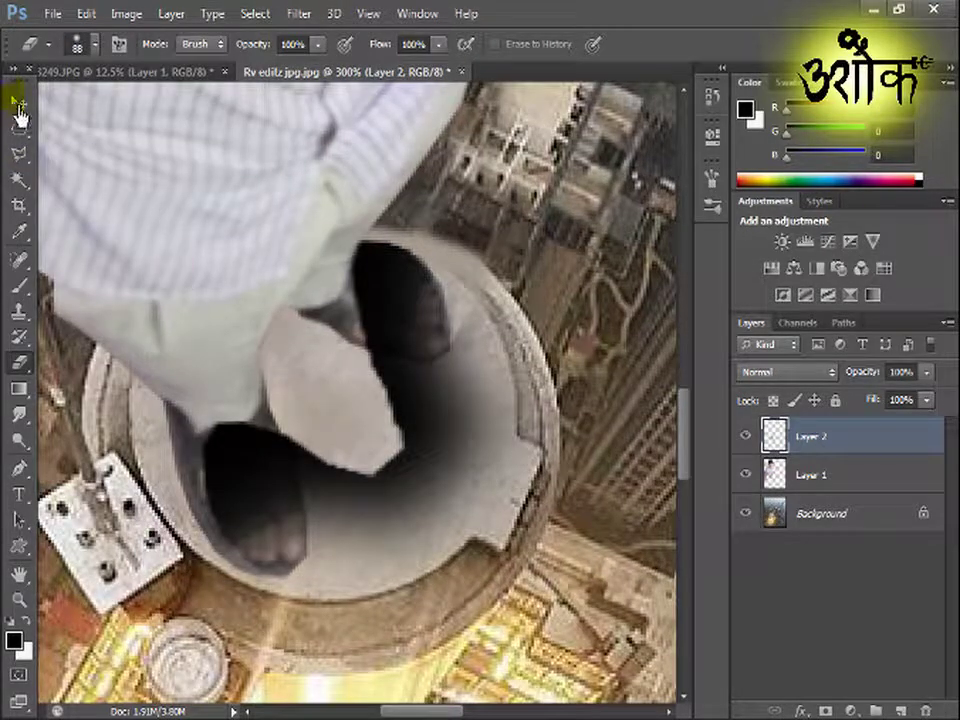
{"action": "left_click", "coordinate": [18, 104]}
{"action": "left_click_drag", "start_coordinate": [461, 404], "coordinate": [454, 407]}
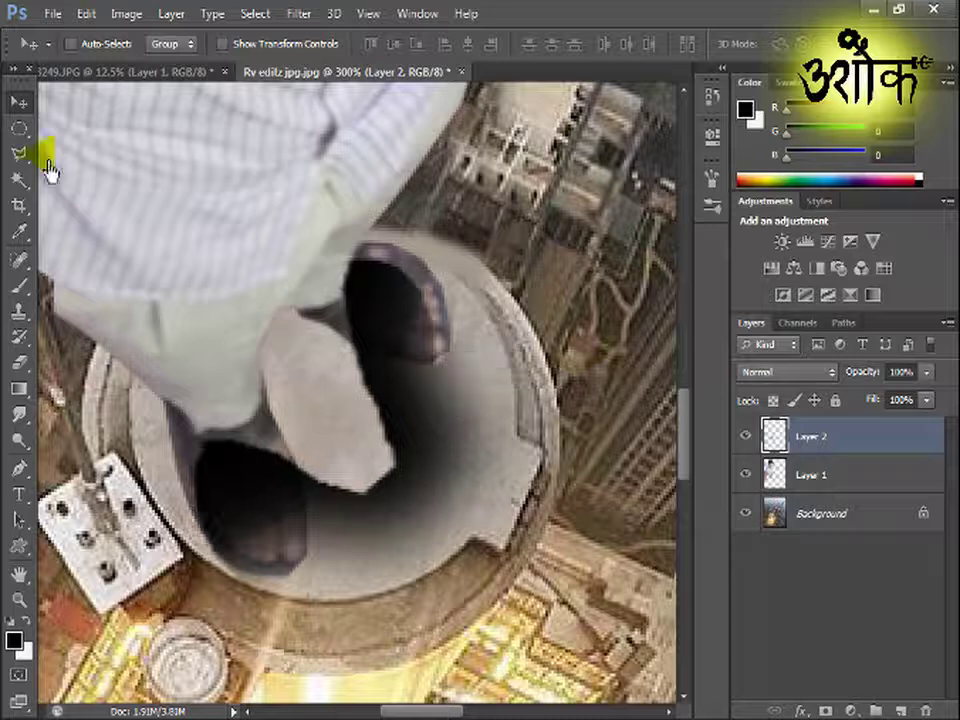
- Place Layer 2 beneath Layer 1 and shift the shadow slightly right and down so it falls between and beside the feet
{"action": "left_click_drag", "start_coordinate": [818, 440], "coordinate": [827, 493]}
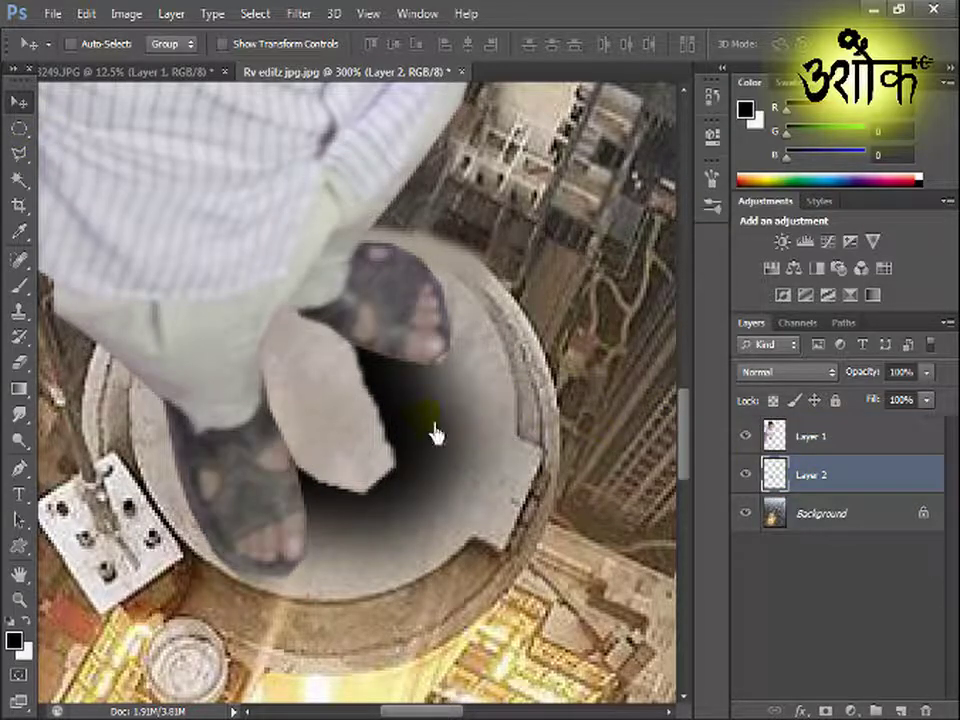
{"action": "left_click_drag", "start_coordinate": [446, 444], "coordinate": [445, 451]}
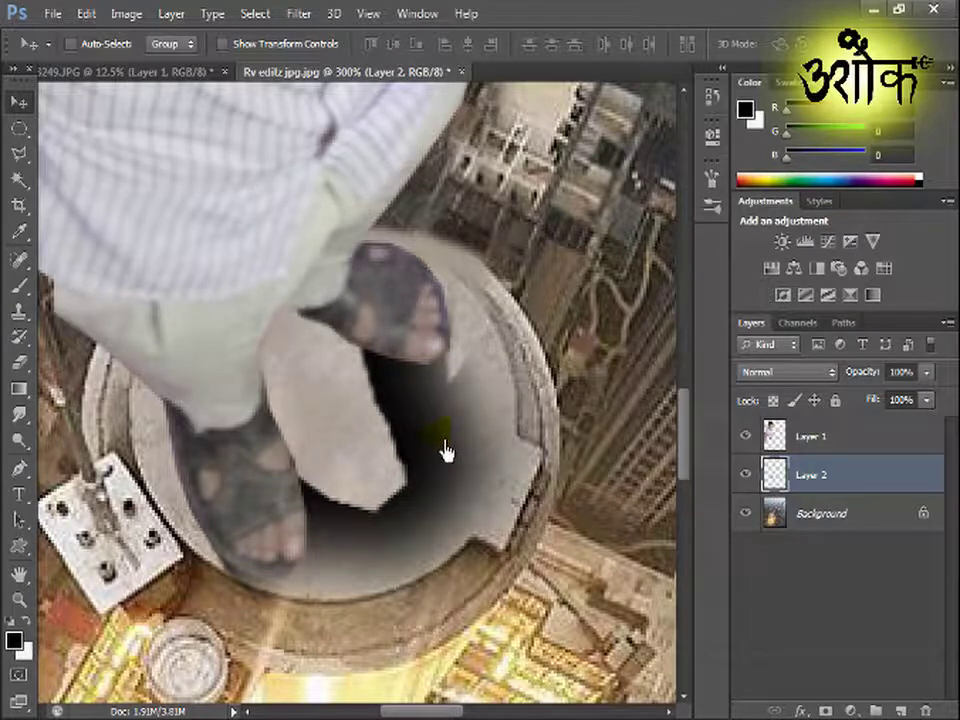
{"action": "key", "text": "ctrl+1"}
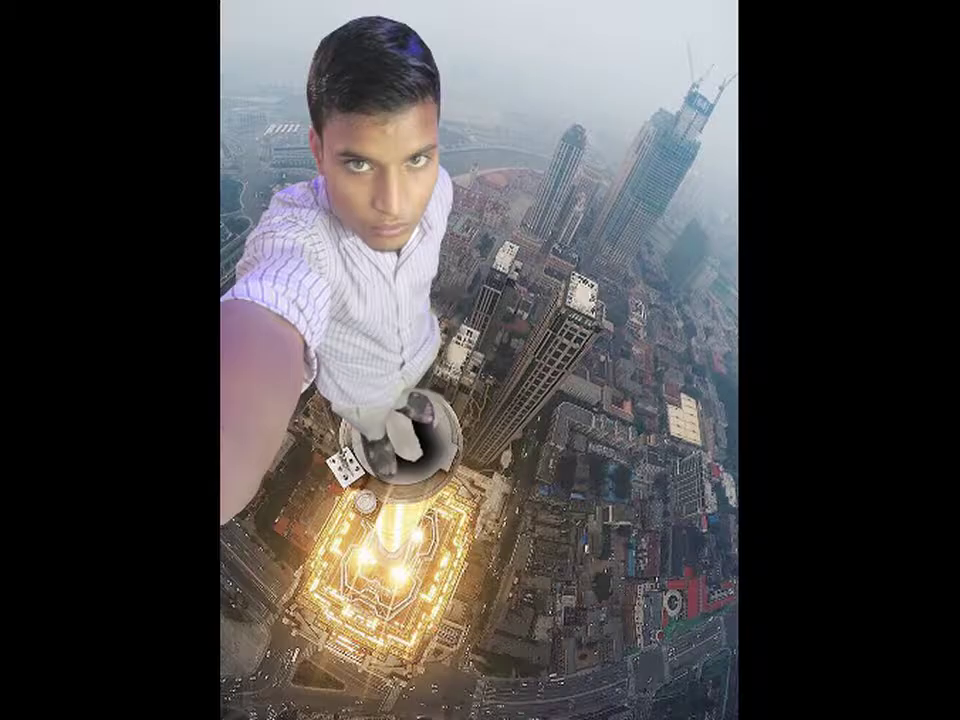